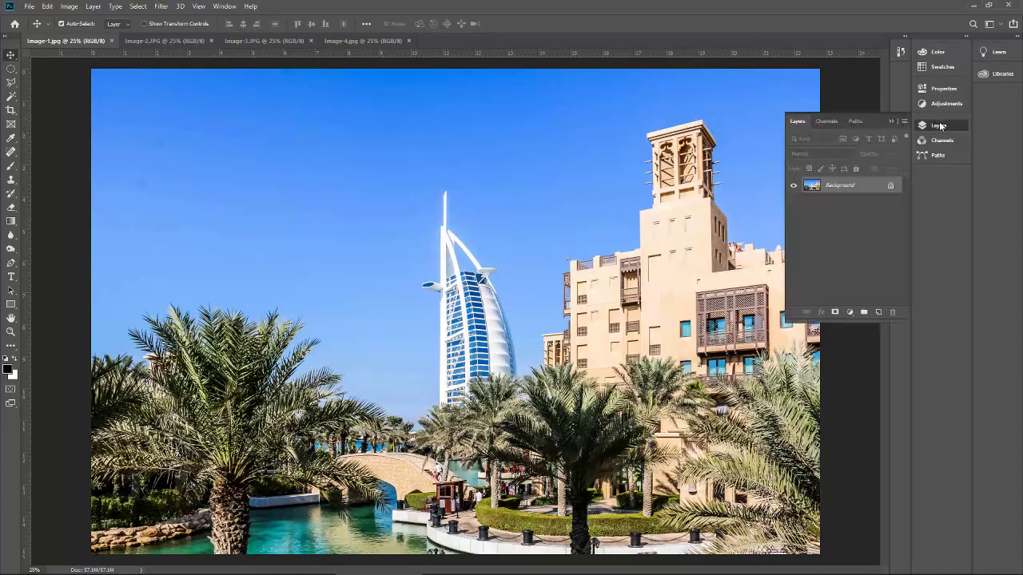
Step: Add a Curves adjustment layer to Image-1.jpg and raise the RGB curve's highlights to brighten the photo
{"action": "left_click", "coordinate": [942, 104]}
{"action": "left_click", "coordinate": [849, 108]}
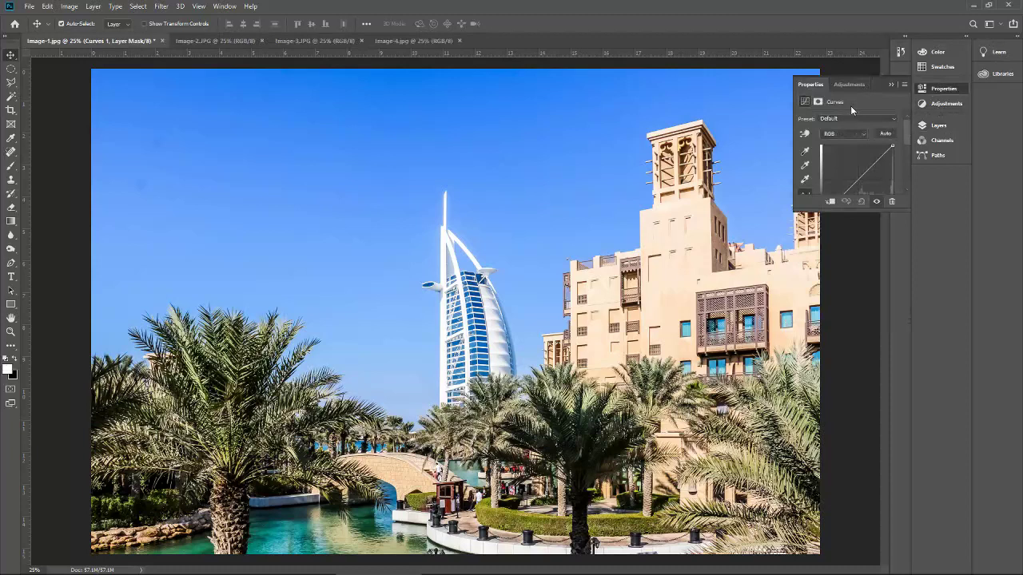
{"action": "left_click_drag", "start_coordinate": [866, 172], "coordinate": [875, 154]}
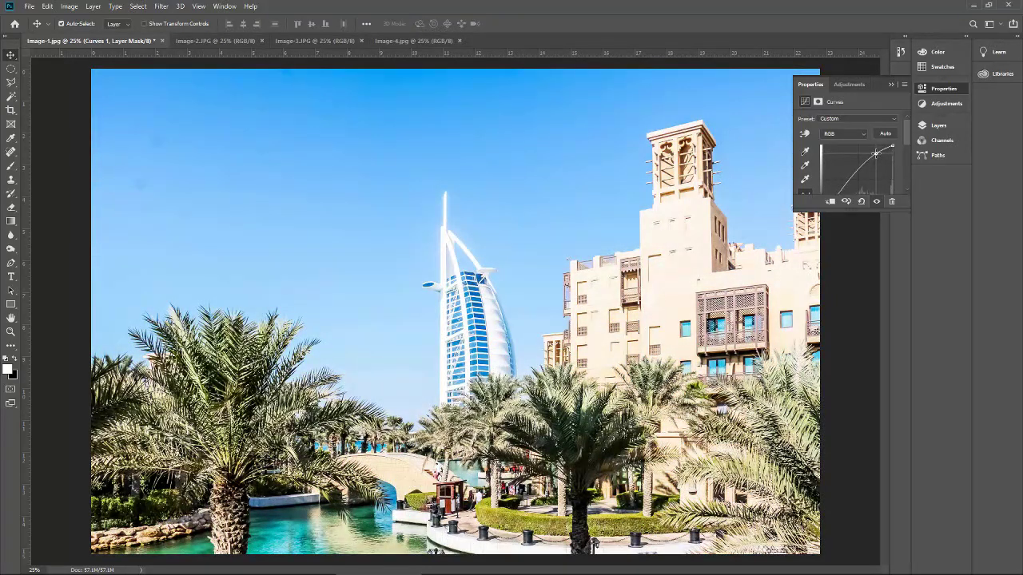
Step: Make the Background layer of Image-1.jpg active for retouching
{"action": "left_click", "coordinate": [948, 89]}
{"action": "left_click", "coordinate": [943, 127]}
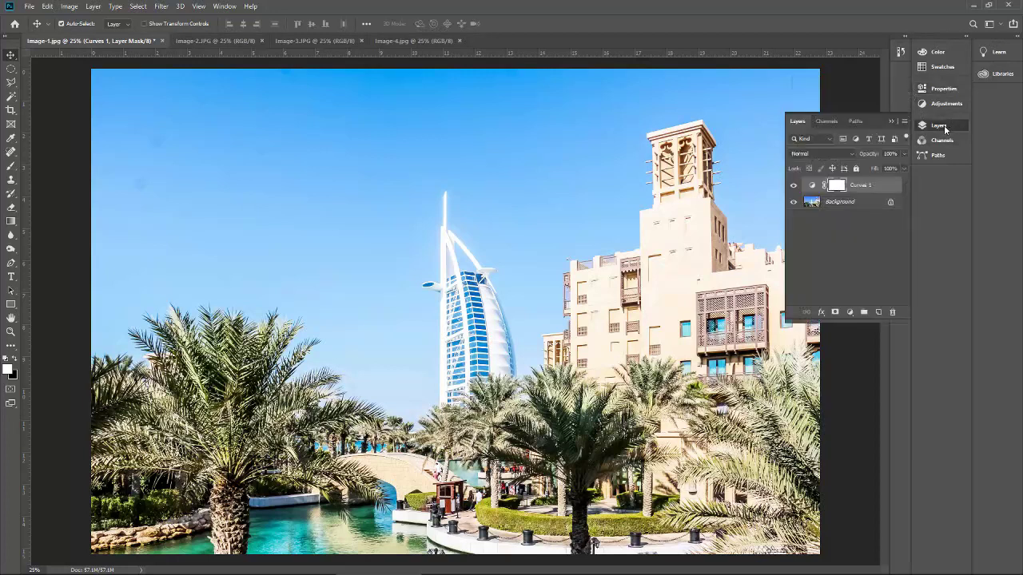
{"action": "left_click", "coordinate": [813, 204]}
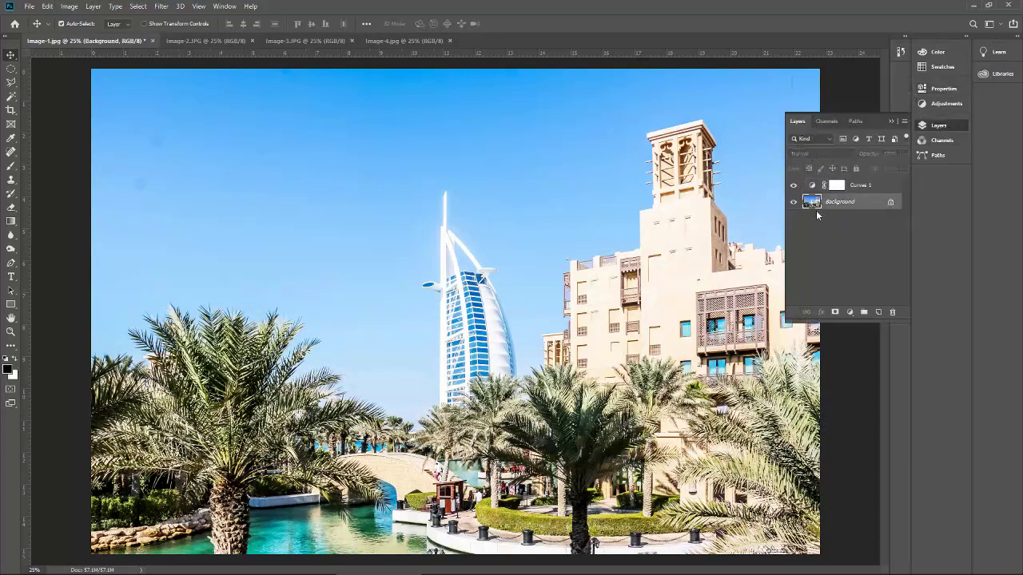
{"action": "left_click", "coordinate": [891, 121]}
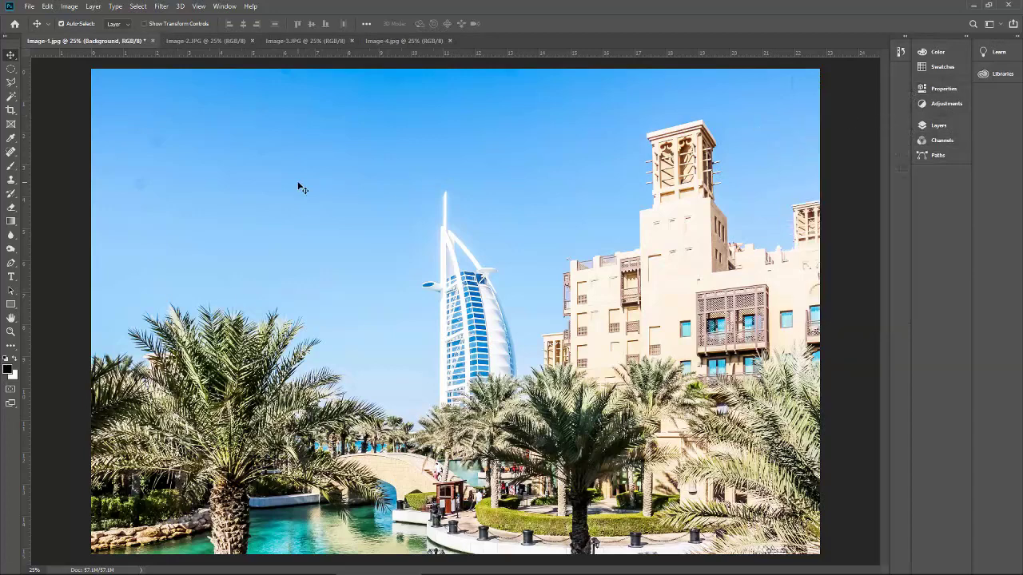
{"action": "key", "text": "ctrl+plus"}
{"action": "key", "text": "ctrl+plus"}
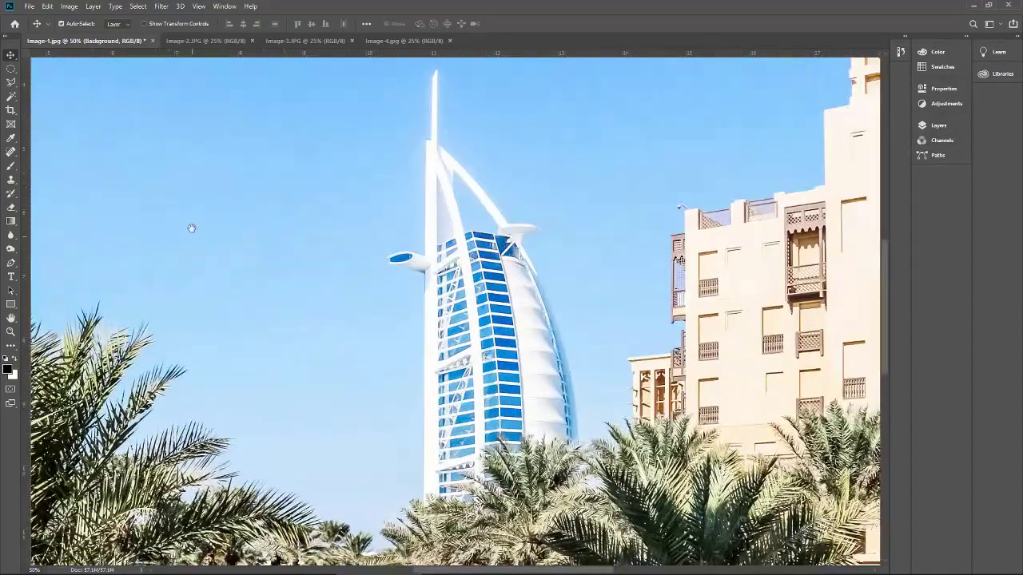
{"action": "left_click_drag", "start_coordinate": [192, 228], "coordinate": [344, 237]}
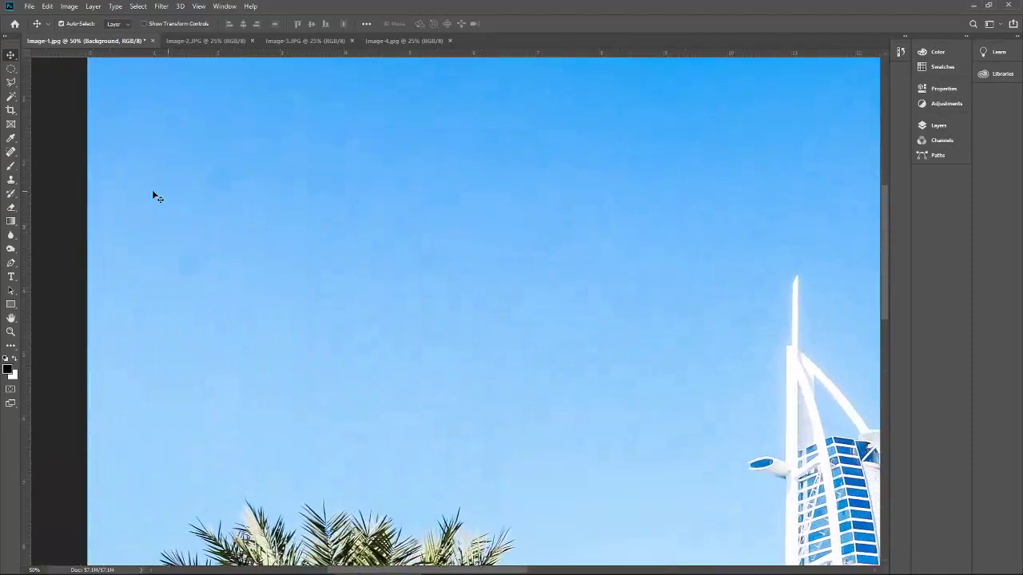
{"action": "left_click", "coordinate": [10, 152]}
{"action": "right_click", "coordinate": [10, 152]}
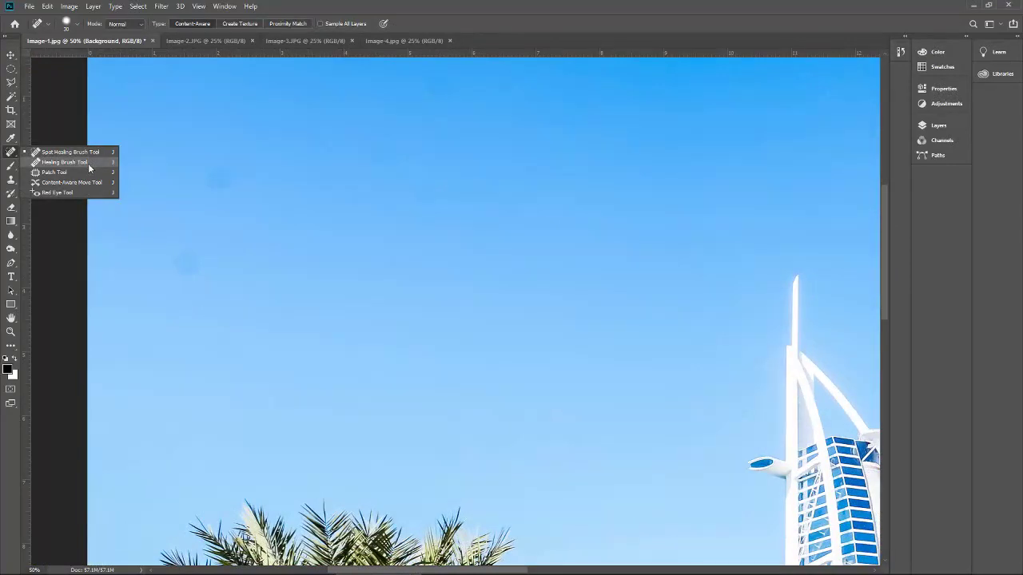
{"action": "left_click", "coordinate": [10, 68]}
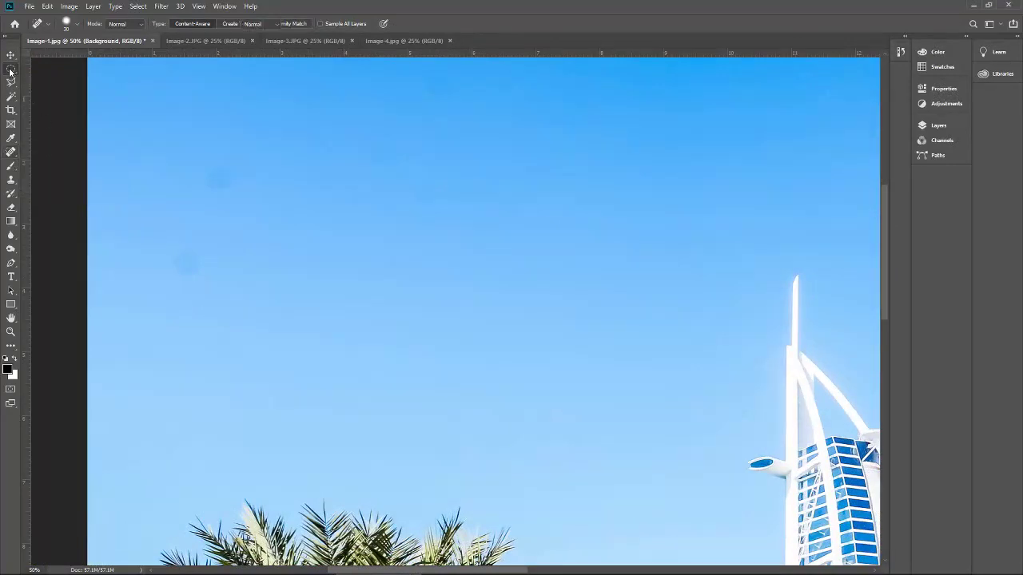
{"action": "right_click", "coordinate": [10, 69]}
{"action": "left_click", "coordinate": [11, 83]}
{"action": "right_click", "coordinate": [10, 82]}
{"action": "left_click", "coordinate": [12, 83]}
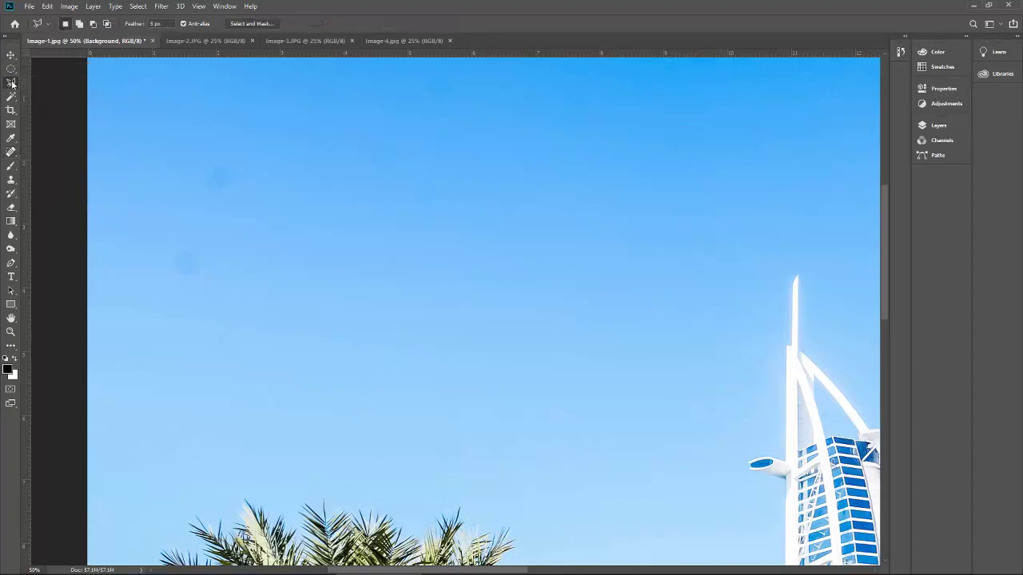
Step: With the Spot Healing Brush at 175 px, remove the two dark dust spots in the upper-left part of the sky
{"action": "left_click", "coordinate": [10, 151]}
{"action": "right_click", "coordinate": [10, 151]}
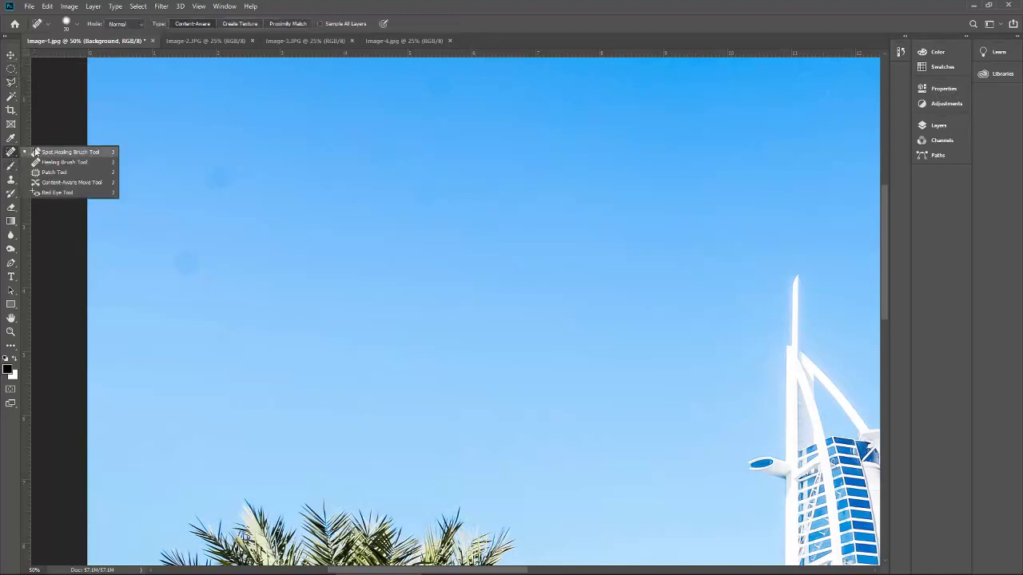
{"action": "left_click", "coordinate": [76, 152]}
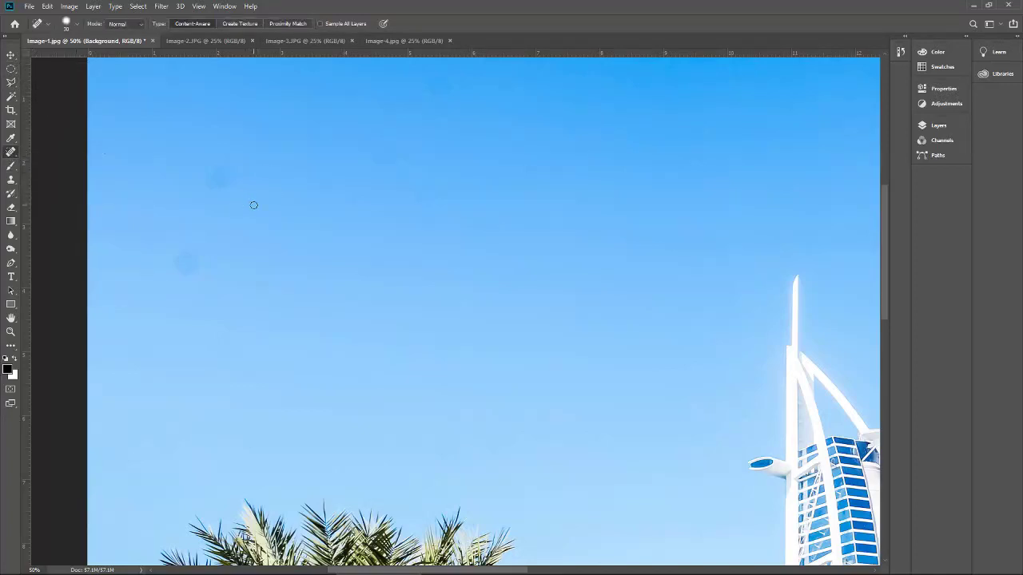
{"action": "key", "text": "bracketright"}
{"action": "key", "text": "bracketright"}
{"action": "key", "text": "bracketright"}
{"action": "key", "text": "bracketright"}
{"action": "key", "text": "bracketright"}
{"action": "key", "text": "bracketright"}
{"action": "key", "text": "bracketright"}
{"action": "key", "text": "bracketright"}
{"action": "left_click", "coordinate": [221, 176]}
{"action": "left_click", "coordinate": [187, 265]}
Step: Remove the remaining sky spots between the sail-shaped tower and the wind tower, using a smaller brush close to the wind tower's roof
{"action": "left_click_drag", "start_coordinate": [498, 263], "coordinate": [144, 245]}
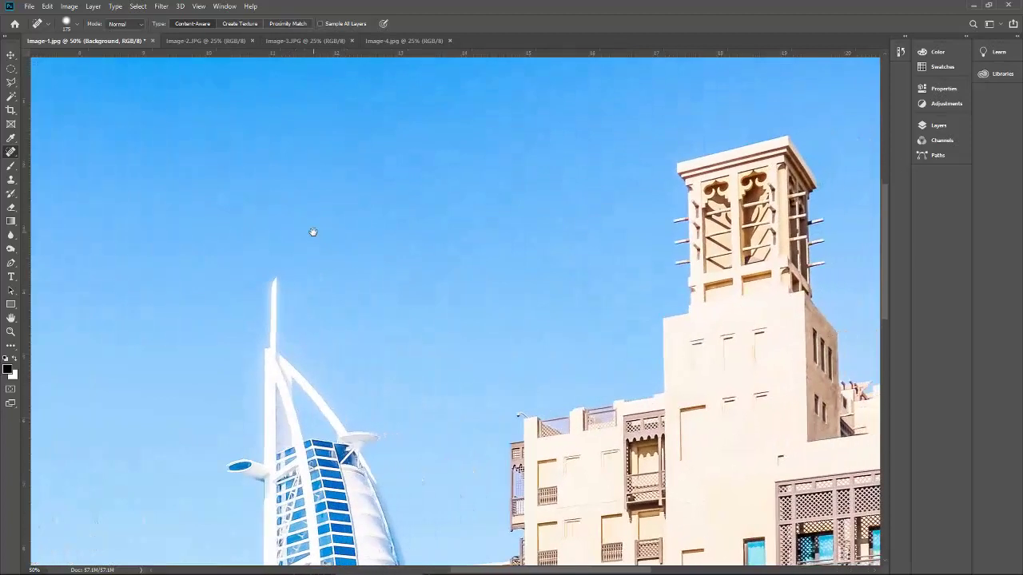
{"action": "left_click", "coordinate": [364, 222]}
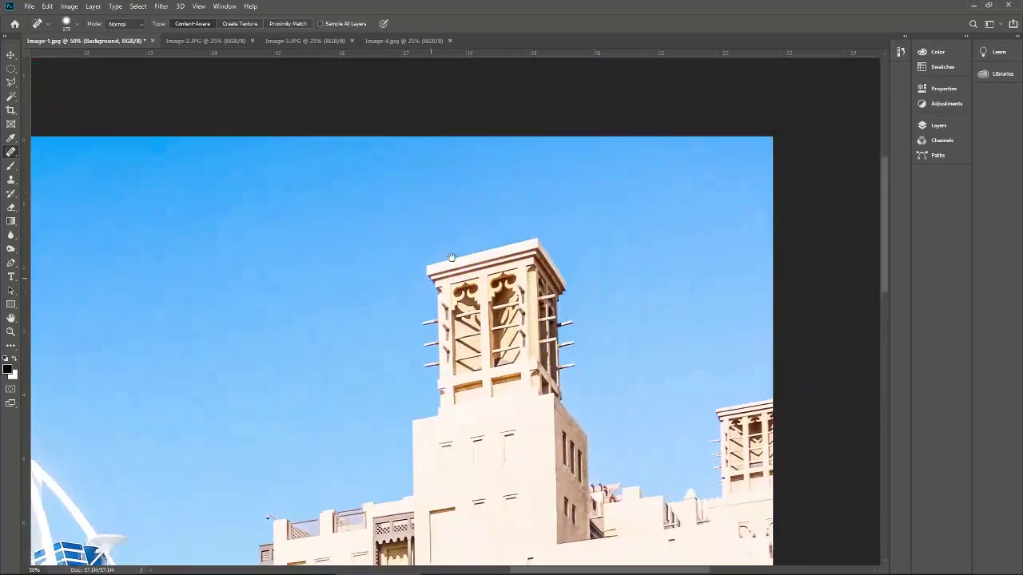
{"action": "key", "text": "bracketleft"}
{"action": "key", "text": "bracketleft"}
{"action": "key", "text": "bracketleft"}
{"action": "key", "text": "bracketleft"}
{"action": "key", "text": "bracketright"}
{"action": "left_click_drag", "start_coordinate": [512, 234], "coordinate": [447, 248]}
{"action": "left_click", "coordinate": [490, 228]}
{"action": "left_click", "coordinate": [497, 226]}
Step: Enlarge the healing brush to 200 px and remove one more spot in the open sky above the tall palm
{"action": "key", "text": "ctrl+minus"}
{"action": "key", "text": "ctrl+minus"}
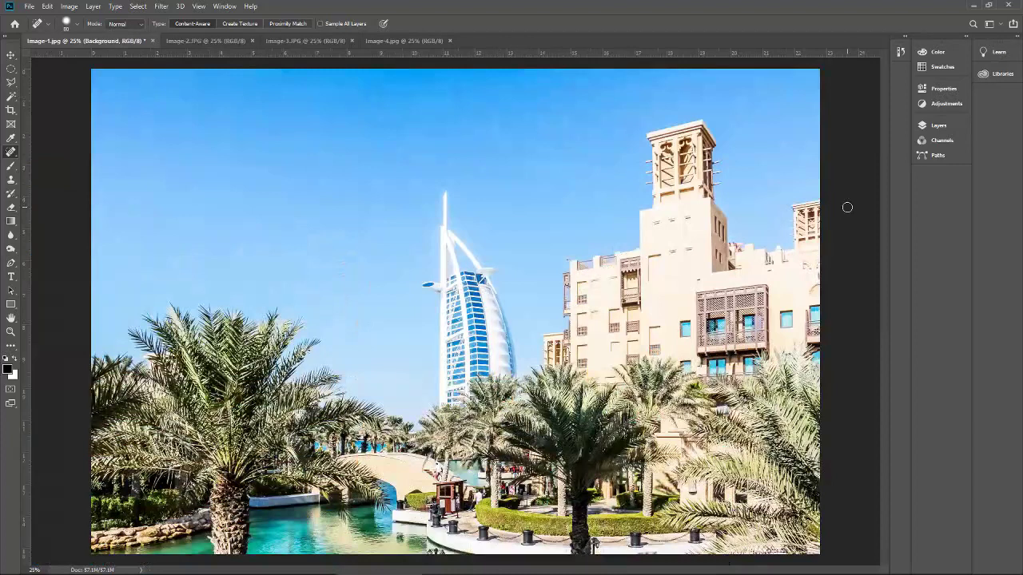
{"action": "key", "text": "bracketright"}
{"action": "left_click", "coordinate": [263, 151]}
Step: Hide the Curves 1 adjustment layer in Image-1.jpg
{"action": "left_click", "coordinate": [942, 127]}
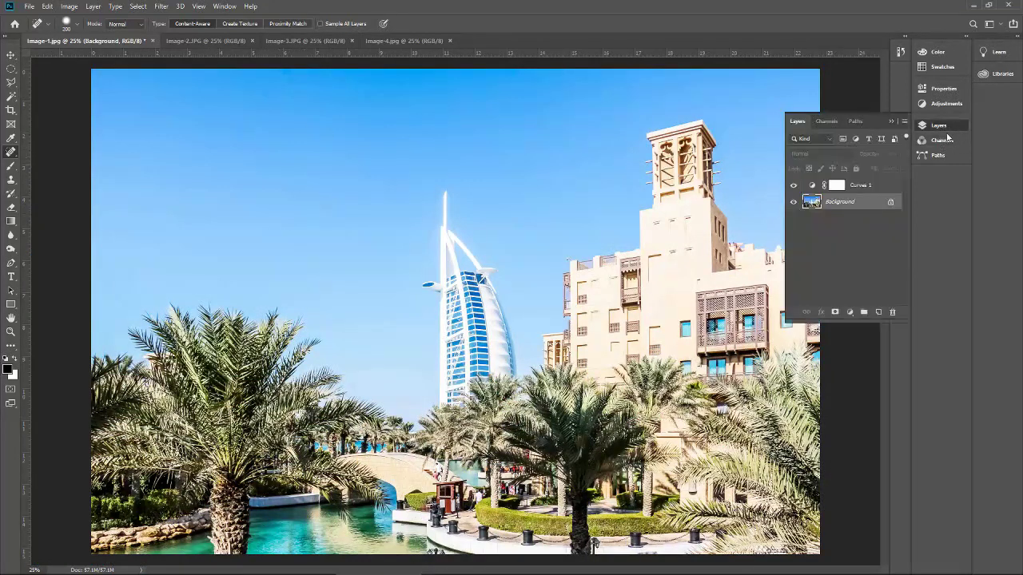
{"action": "left_click", "coordinate": [792, 185]}
{"action": "left_click", "coordinate": [891, 121]}
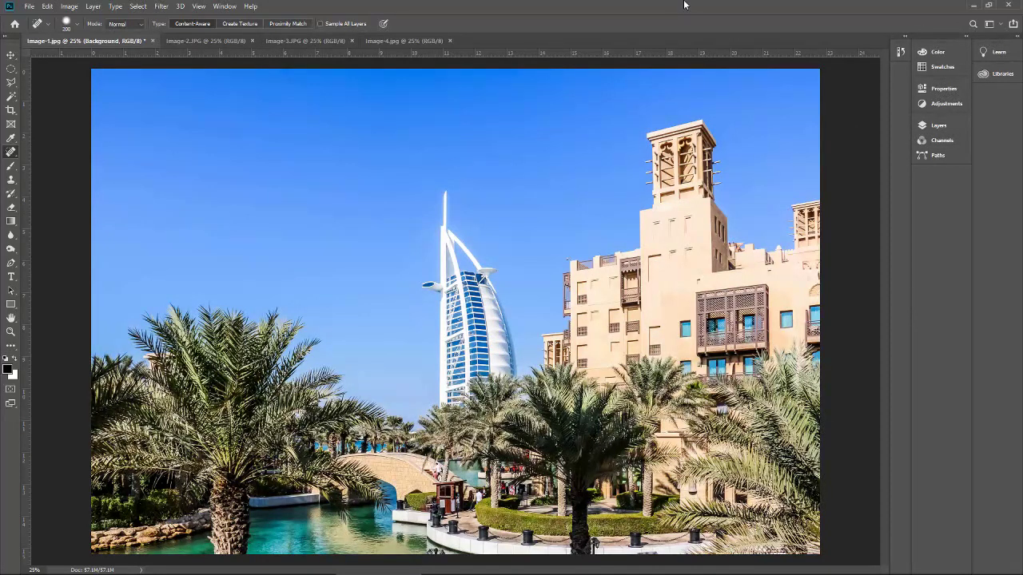
Step: Switch to Image-2.JPG, add a Curves adjustment layer and raise the RGB curve's midtones to brighten the beach photo
{"action": "left_click", "coordinate": [232, 40]}
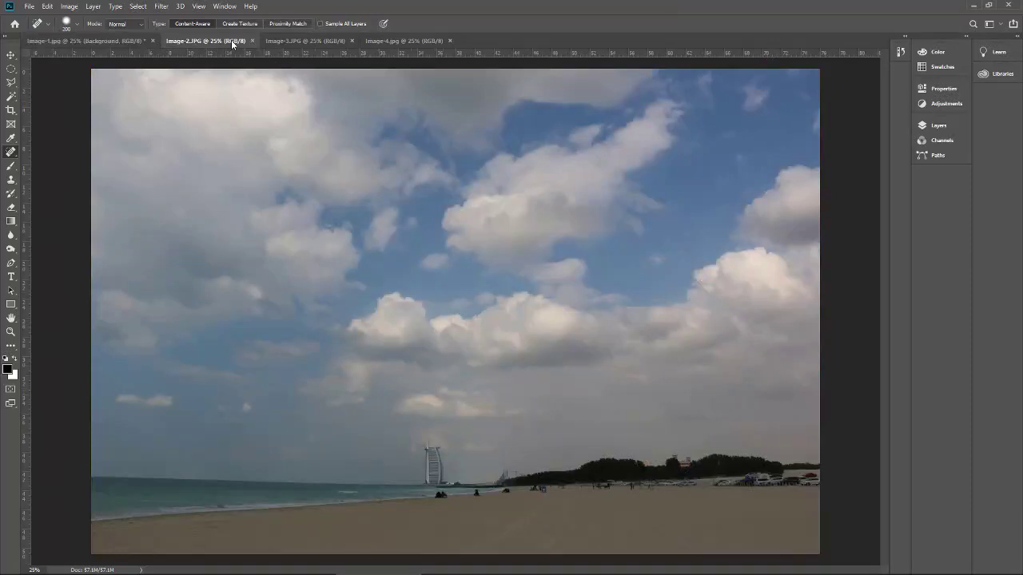
{"action": "left_click", "coordinate": [944, 128]}
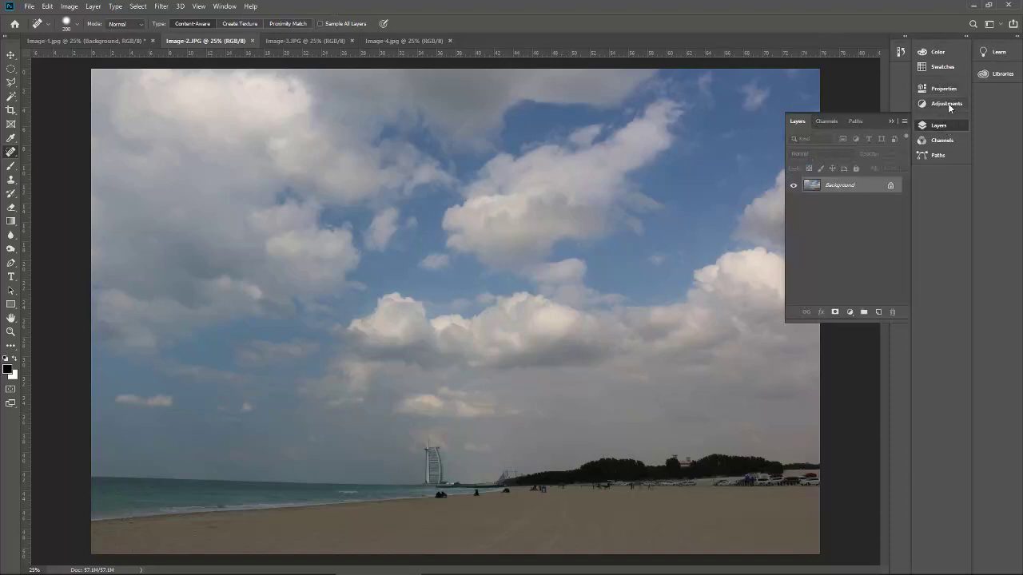
{"action": "left_click", "coordinate": [948, 104]}
{"action": "left_click", "coordinate": [852, 107]}
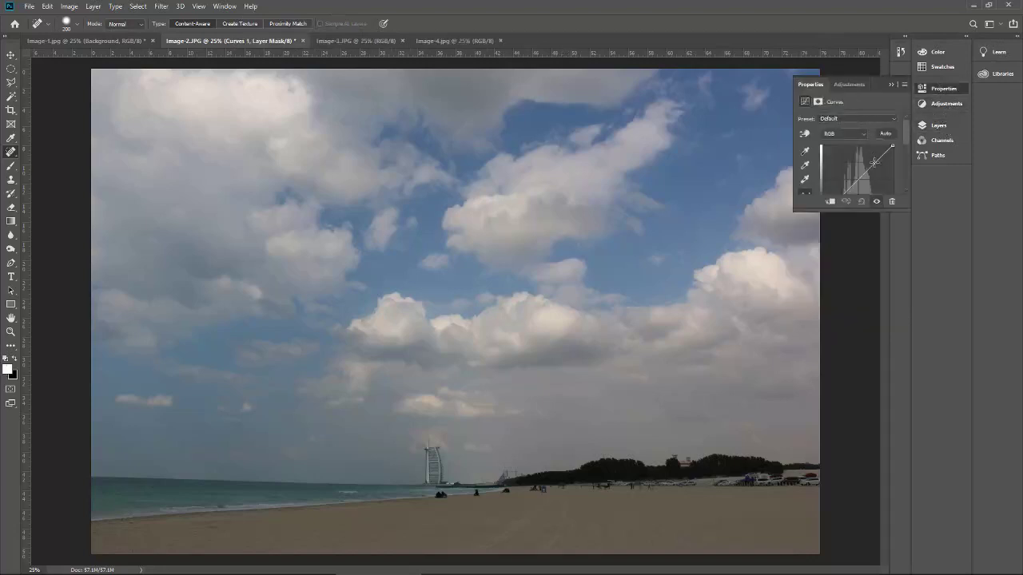
{"action": "left_click_drag", "start_coordinate": [867, 161], "coordinate": [856, 162]}
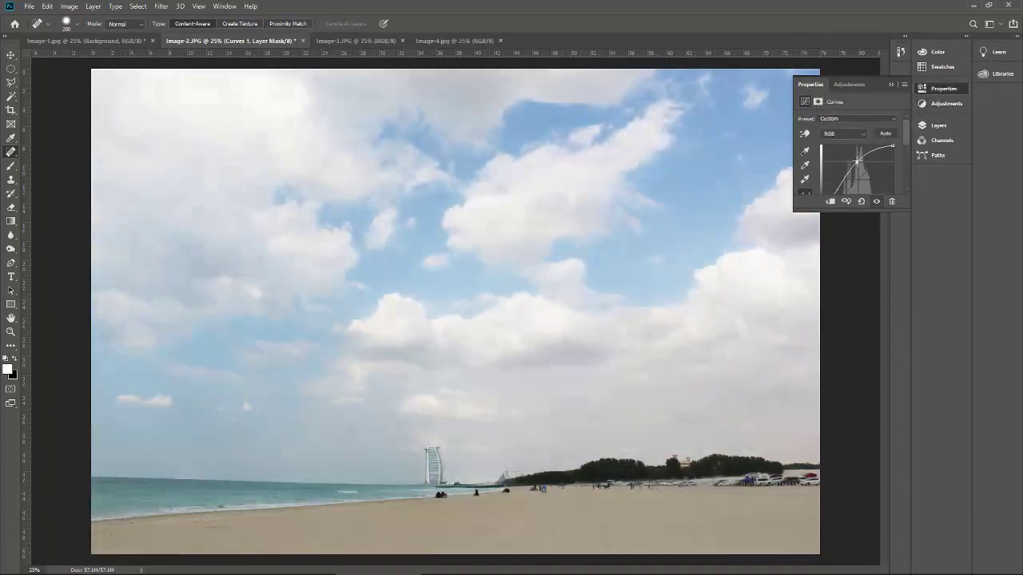
{"action": "left_click", "coordinate": [892, 84]}
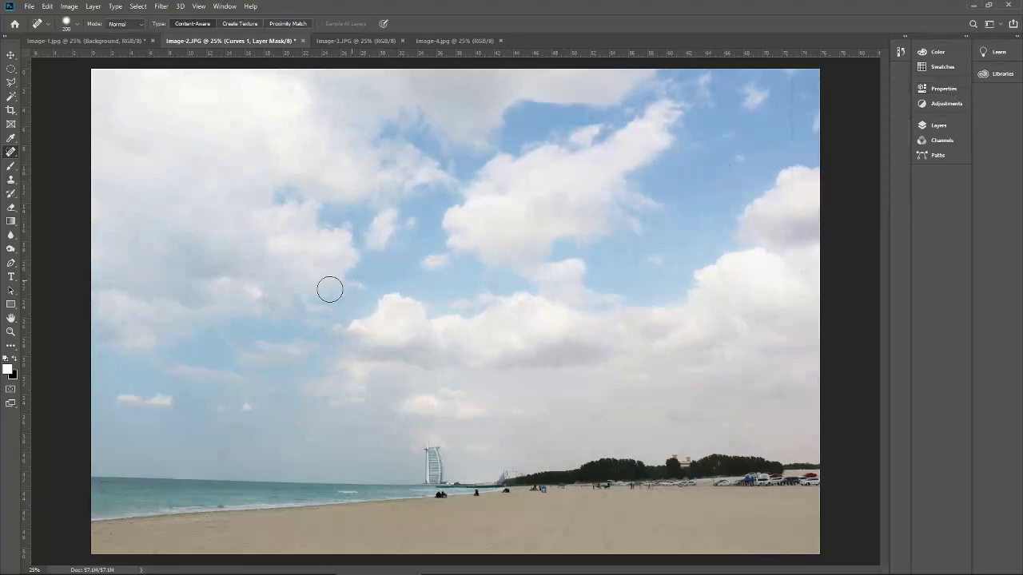
Step: Make the Background layer of Image-2.JPG active instead of the Curves layer mask
{"action": "left_click", "coordinate": [180, 344]}
{"action": "left_click", "coordinate": [939, 126]}
{"action": "left_click", "coordinate": [840, 206]}
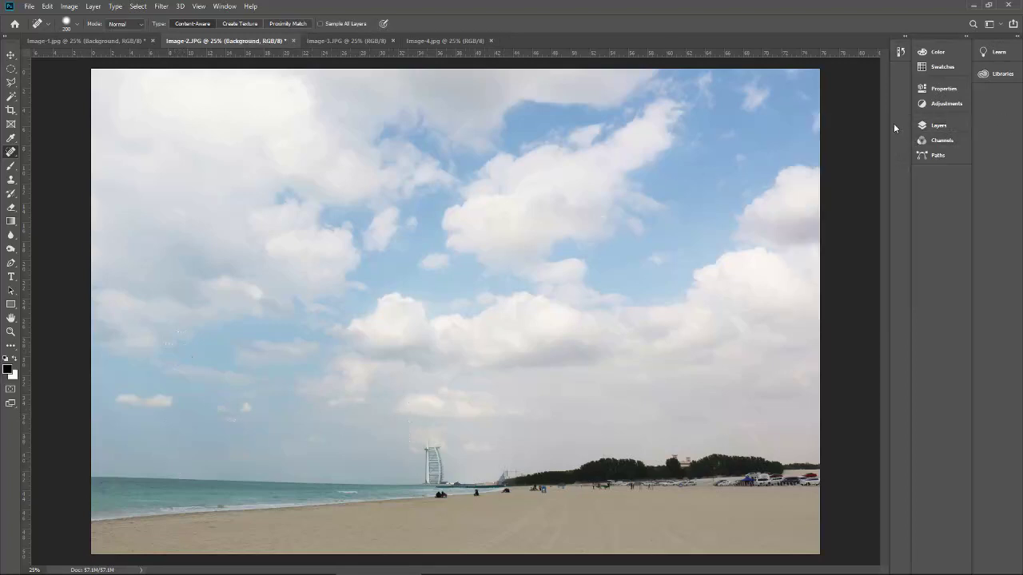
Step: With the Healing Brush at 125 px, sample clean blue sky and heal the spot beside the large cloud in the upper-right sky
{"action": "key", "text": "ctrl+plus"}
{"action": "key", "text": "ctrl+plus"}
{"action": "key", "text": "ctrl+plus"}
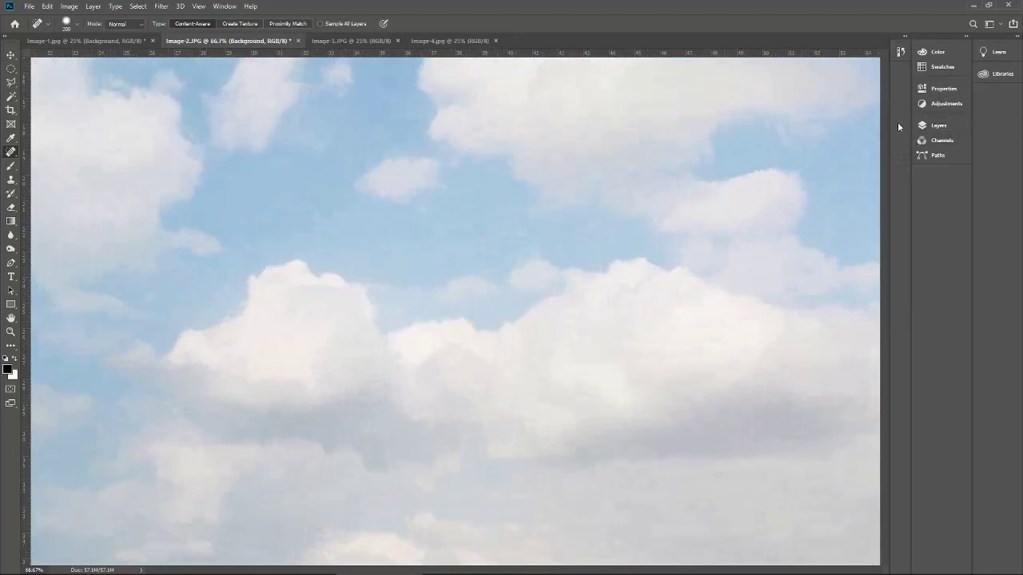
{"action": "left_click_drag", "start_coordinate": [708, 180], "coordinate": [523, 279]}
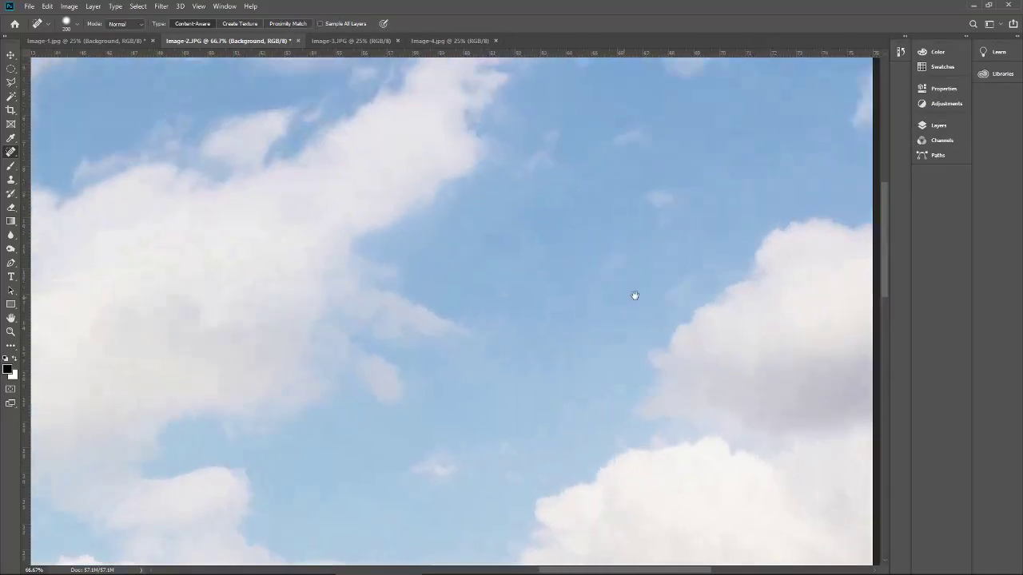
{"action": "right_click", "coordinate": [13, 157]}
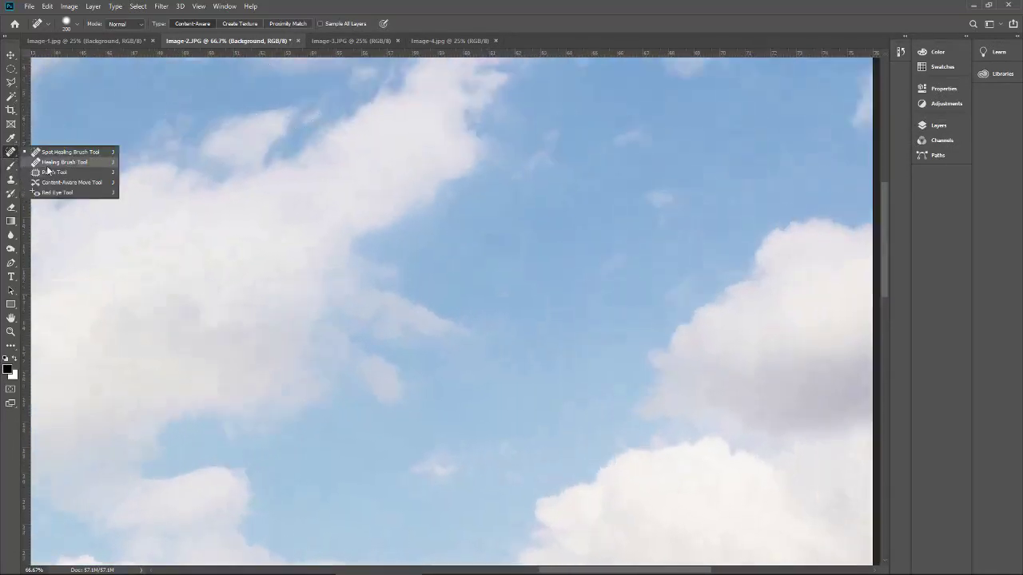
{"action": "left_click", "coordinate": [66, 165]}
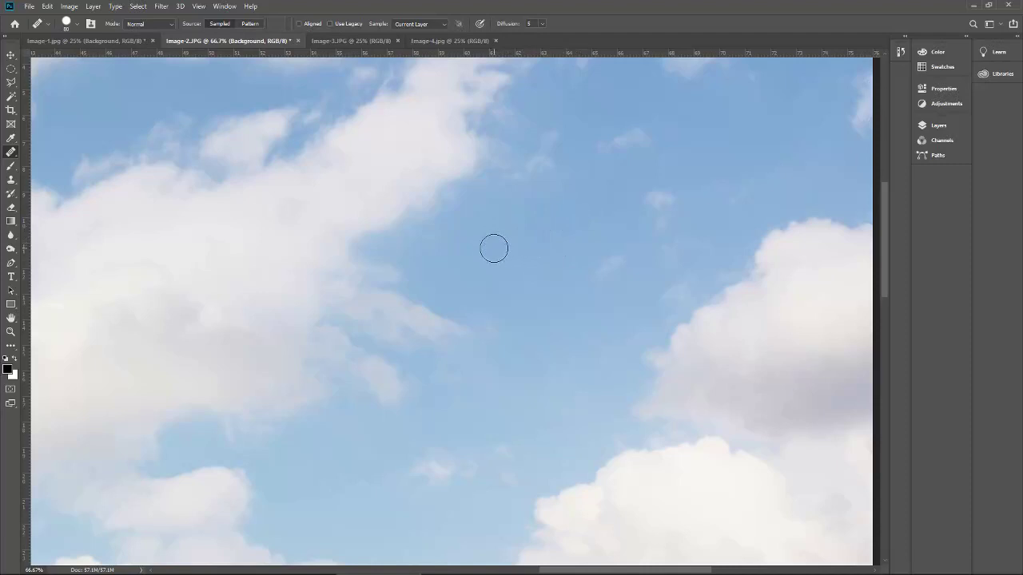
{"action": "key", "text": "bracketright"}
{"action": "key", "text": "bracketright"}
{"action": "key", "text": "bracketright"}
{"action": "left_click", "coordinate": [544, 235], "text": "alt"}
{"action": "left_click", "coordinate": [491, 242]}
Step: Heal the faint spots in the sky just above the sea horizon on the photo's left side
{"action": "mouse_move", "coordinate": [506, 319]}
{"action": "left_mouse_down"}
{"action": "mouse_move", "coordinate": [480, 346]}
{"action": "mouse_move", "coordinate": [506, 355]}
{"action": "mouse_move", "coordinate": [485, 341]}
{"action": "mouse_move", "coordinate": [503, 345]}
{"action": "mouse_move", "coordinate": [506, 322]}
{"action": "mouse_move", "coordinate": [518, 336]}
{"action": "mouse_move", "coordinate": [368, 293]}
{"action": "mouse_move", "coordinate": [366, 269]}
{"action": "left_mouse_up"}
{"action": "scroll", "coordinate": [450, 245], "scroll_direction": "left", "scroll_amount": 5}
{"action": "scroll", "coordinate": [450, 244], "scroll_direction": "down", "scroll_amount": 2}
{"action": "left_click_drag", "start_coordinate": [251, 313], "coordinate": [409, 202]}
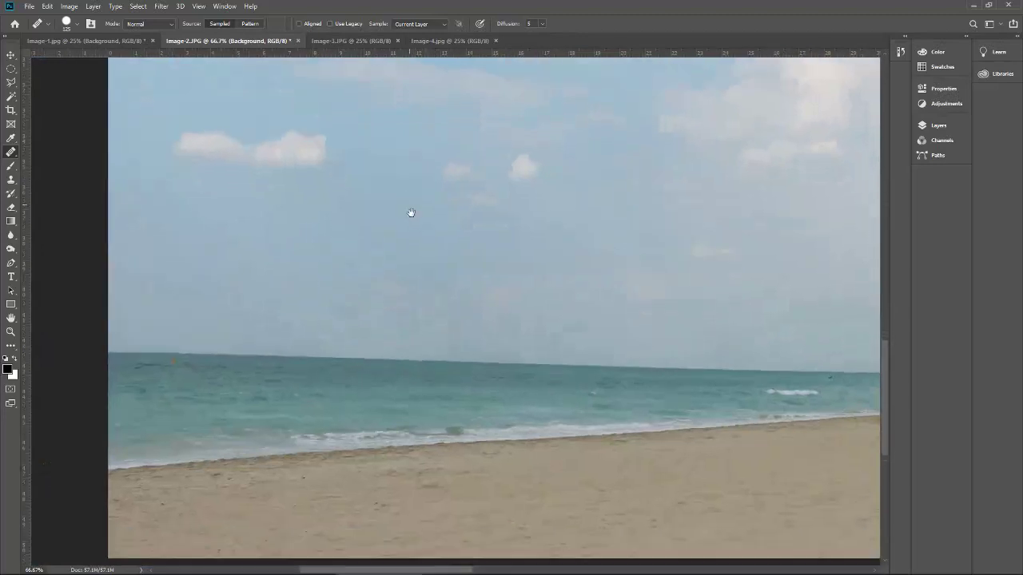
{"action": "left_click", "coordinate": [349, 310]}
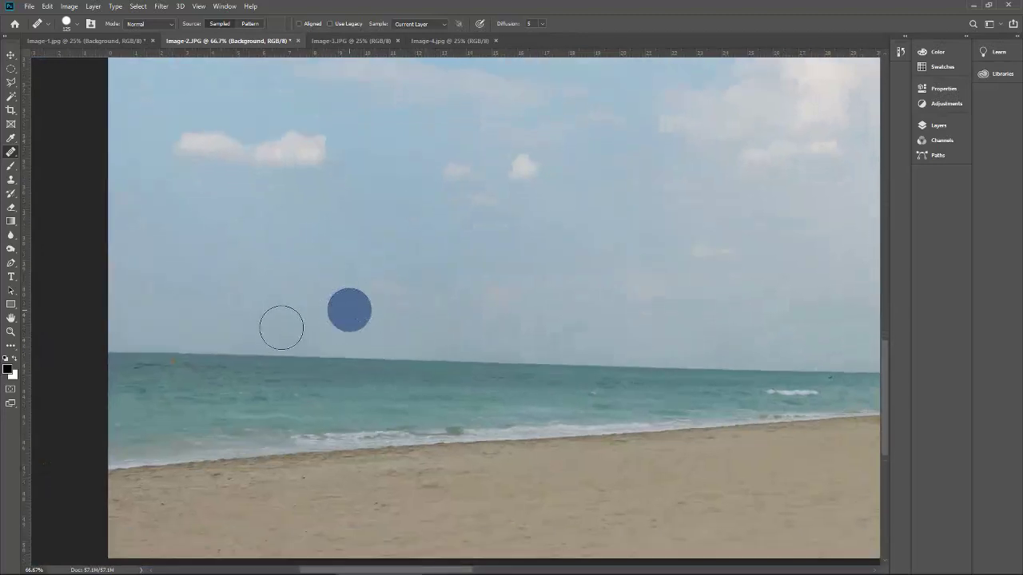
{"action": "left_click", "coordinate": [350, 320]}
{"action": "left_click", "coordinate": [523, 331]}
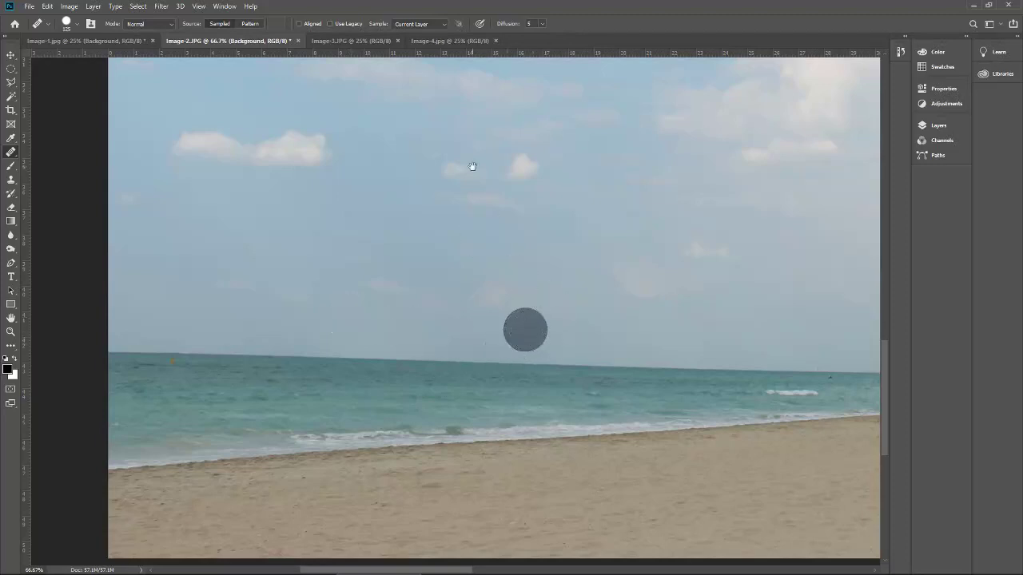
Step: Heal the spots in the blue gap and thin cloud of the left sky, reducing the Healing Brush to 90 px
{"action": "left_click_drag", "start_coordinate": [470, 166], "coordinate": [467, 374]}
{"action": "left_click_drag", "start_coordinate": [456, 232], "coordinate": [456, 333]}
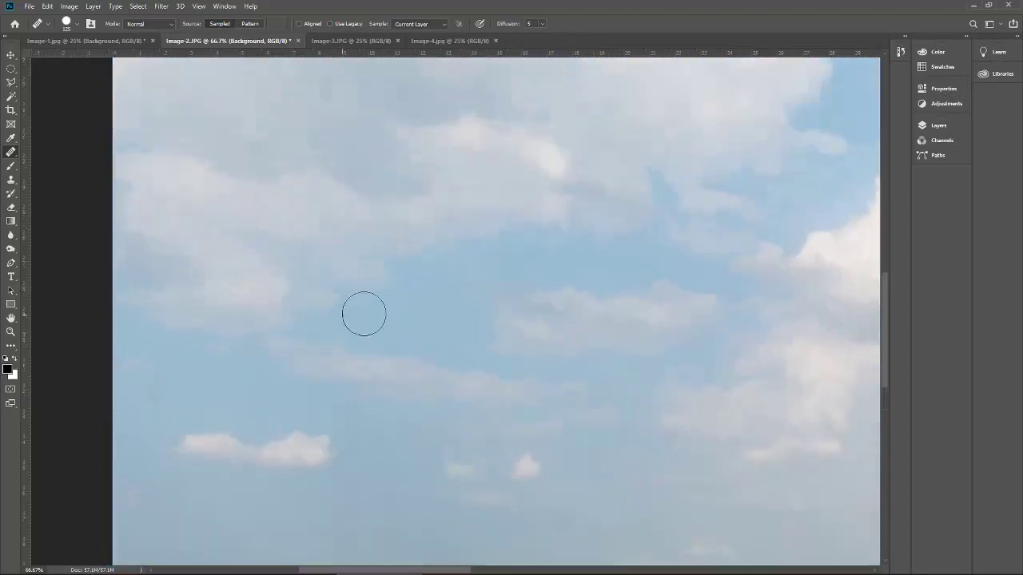
{"action": "left_click", "coordinate": [395, 288]}
{"action": "left_click", "coordinate": [361, 308]}
{"action": "key", "text": "bracketleft"}
{"action": "left_click", "coordinate": [372, 313]}
{"action": "left_click", "coordinate": [344, 312]}
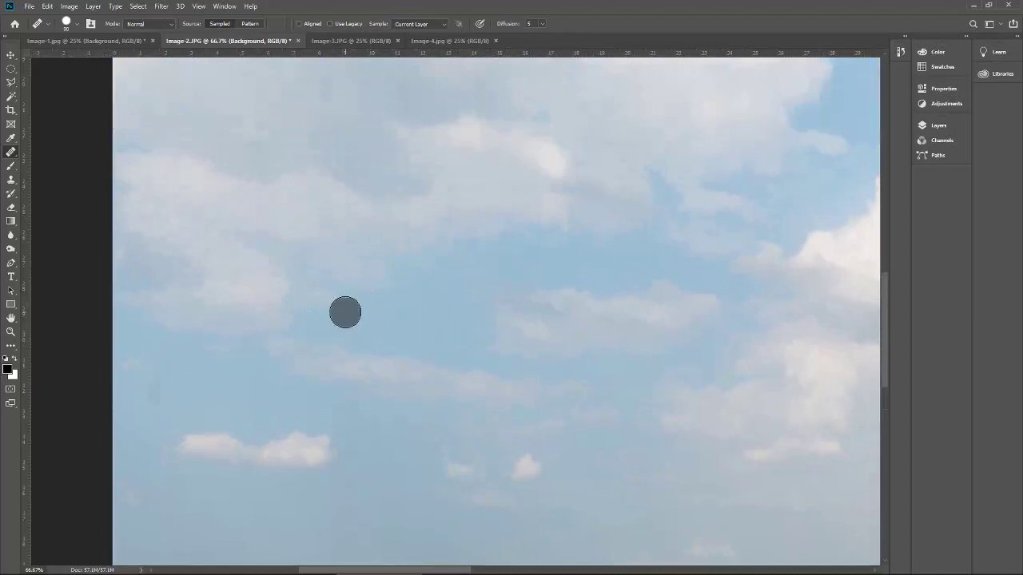
{"action": "left_click", "coordinate": [417, 311]}
{"action": "left_click", "coordinate": [403, 288]}
{"action": "left_click", "coordinate": [408, 293]}
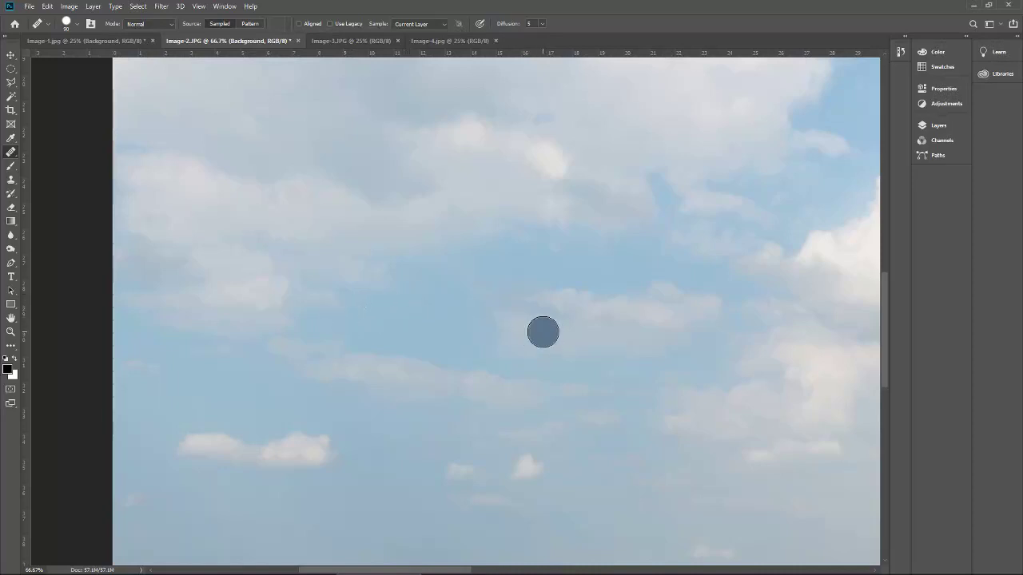
{"action": "left_click", "coordinate": [544, 325]}
Step: Hide the Curves 1 adjustment layer of Image-2.JPG to show the retouched photo at its original brightness
{"action": "scroll", "coordinate": [547, 315], "scroll_direction": "down", "scroll_amount": 3}
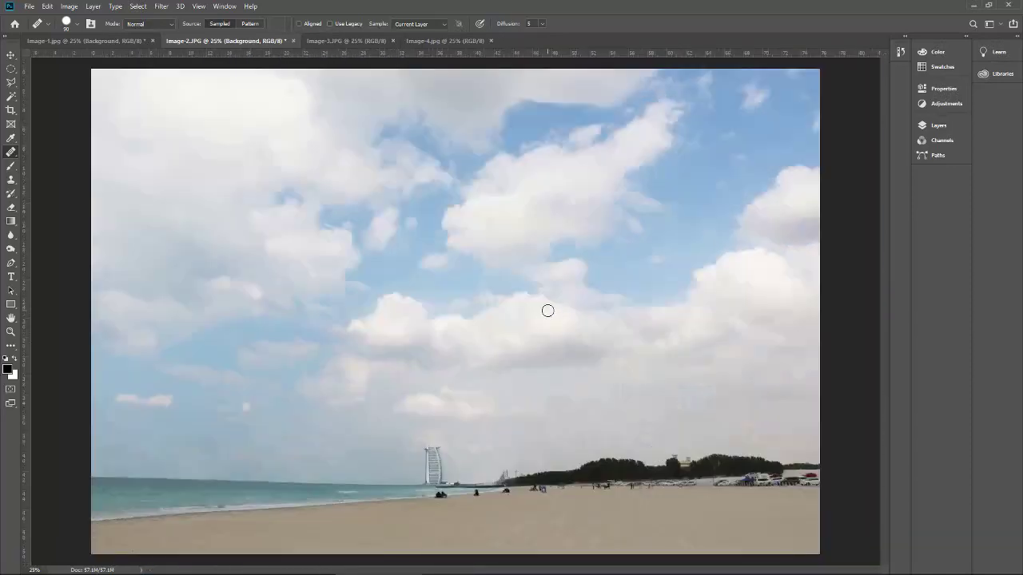
{"action": "left_click", "coordinate": [934, 126]}
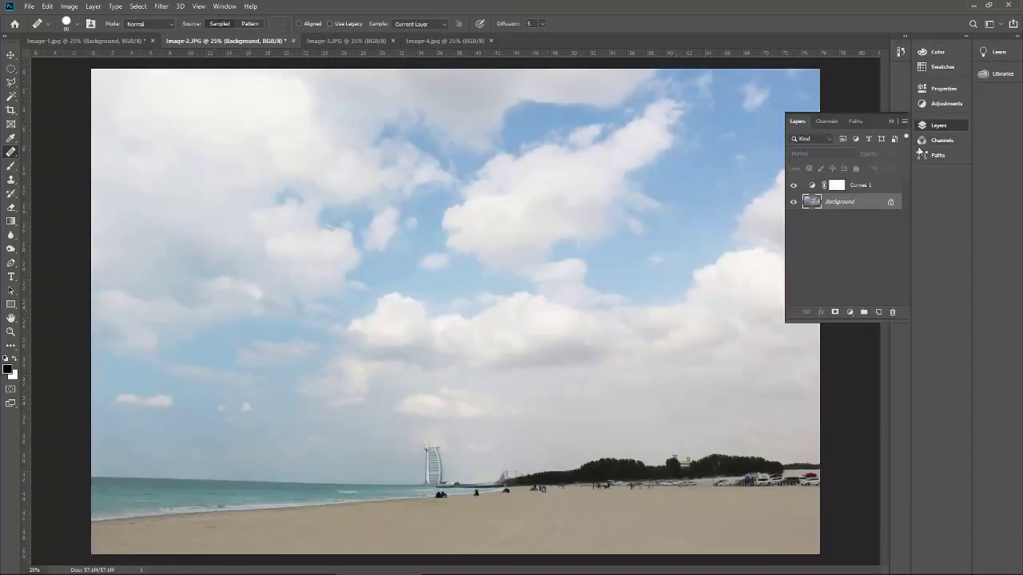
{"action": "left_click", "coordinate": [793, 186]}
{"action": "left_click", "coordinate": [892, 121]}
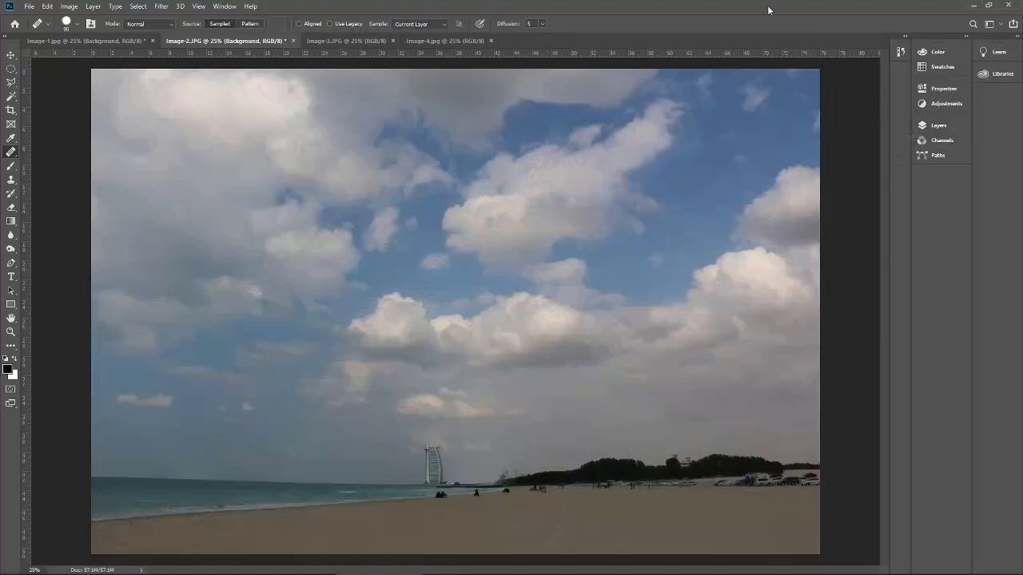
Step: Switch to Image-3.JPG and add a Curves adjustment layer with the RGB curve raised strongly to brighten the sky
{"action": "left_click", "coordinate": [359, 41]}
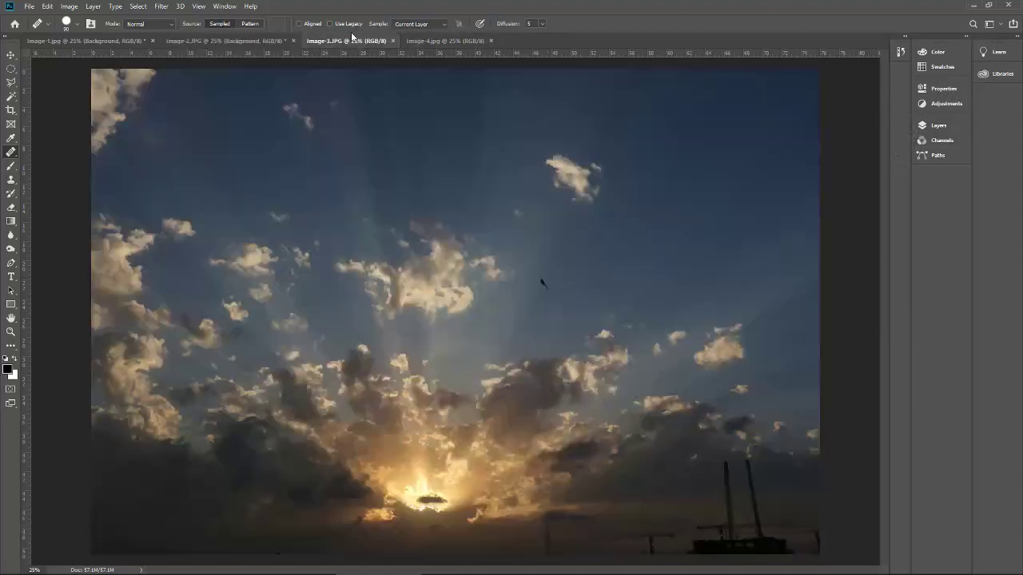
{"action": "left_click", "coordinate": [936, 127]}
{"action": "left_click", "coordinate": [944, 104]}
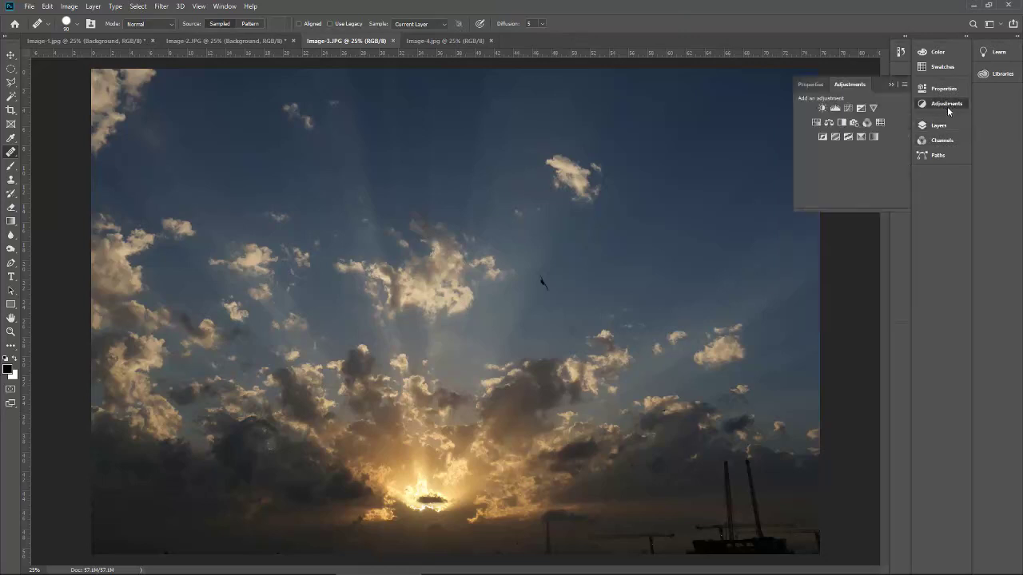
{"action": "left_click", "coordinate": [859, 112]}
{"action": "left_click_drag", "start_coordinate": [865, 176], "coordinate": [842, 166]}
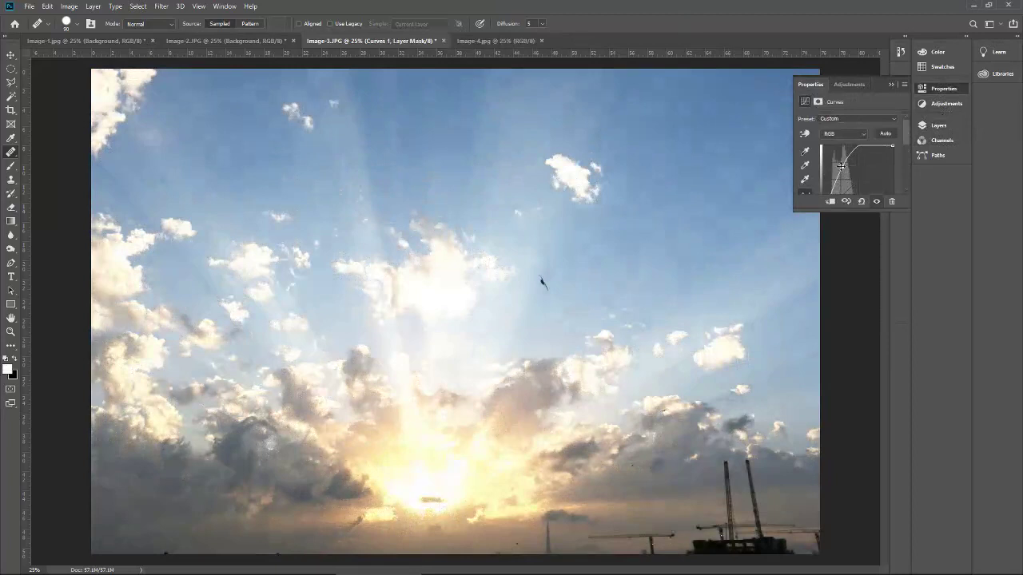
{"action": "left_click", "coordinate": [890, 85]}
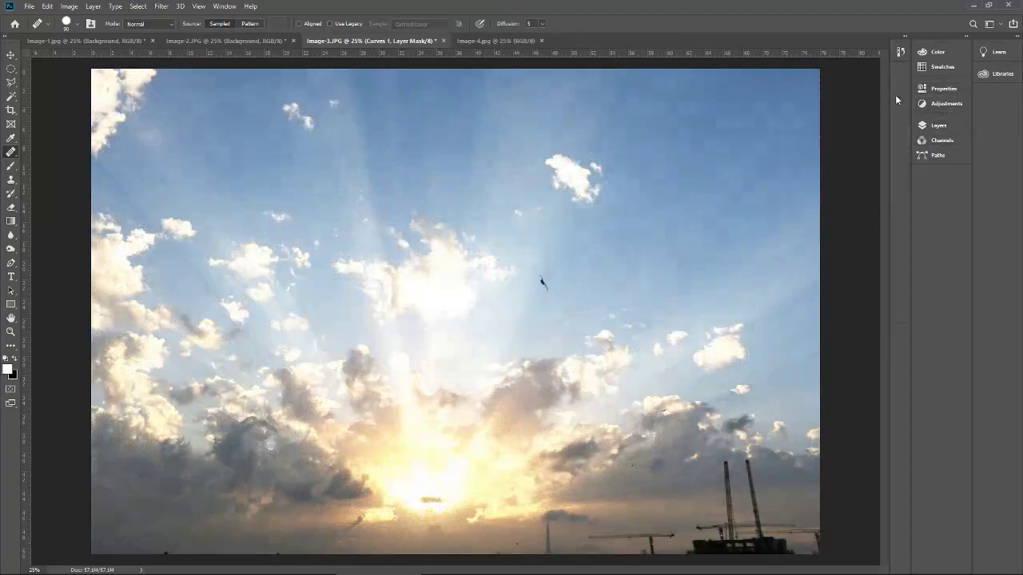
Step: Make the Background layer of Image-3.JPG active for retouching
{"action": "left_click", "coordinate": [930, 126]}
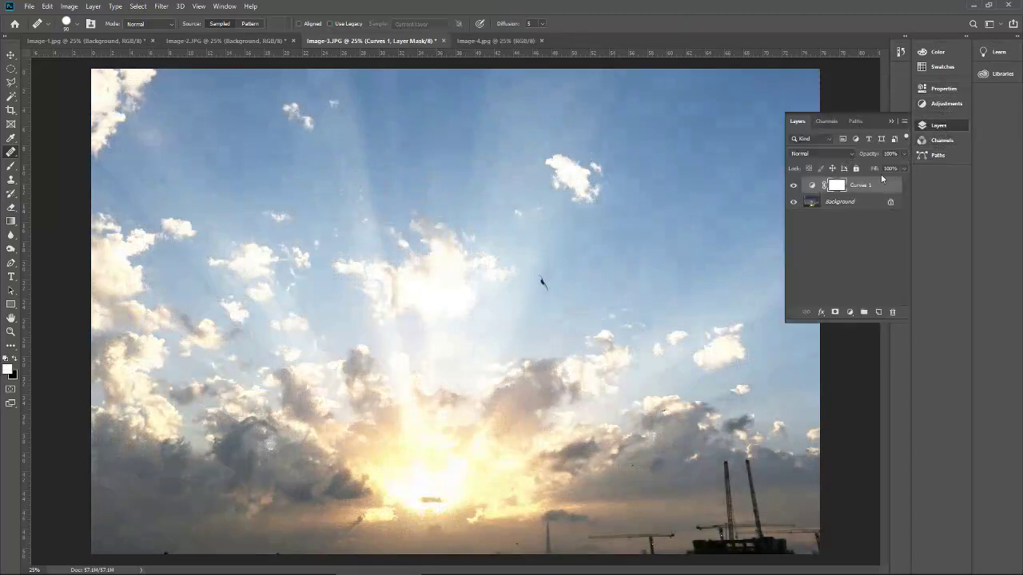
{"action": "left_click", "coordinate": [811, 205]}
{"action": "left_click", "coordinate": [890, 121]}
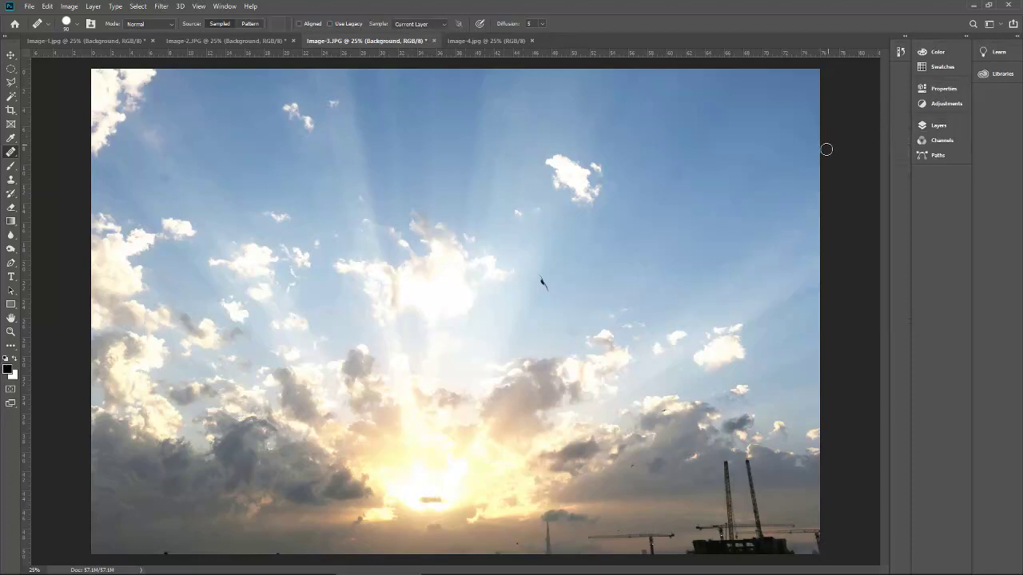
Step: Examine the brightened sky of Image-3.JPG for dust spots, from the right side across to the upper-left clouds
{"action": "left_click", "coordinate": [730, 246]}
{"action": "left_click", "coordinate": [573, 327]}
{"action": "left_click", "coordinate": [598, 226]}
{"action": "left_click", "coordinate": [470, 173]}
{"action": "left_click", "coordinate": [541, 140]}
{"action": "left_click", "coordinate": [511, 105]}
{"action": "left_click", "coordinate": [168, 225]}
{"action": "left_click", "coordinate": [156, 182]}
{"action": "left_click", "coordinate": [184, 144]}
{"action": "left_click", "coordinate": [301, 83]}
{"action": "left_click", "coordinate": [360, 107]}
{"action": "left_click", "coordinate": [522, 175]}
{"action": "left_click", "coordinate": [661, 117]}
Step: Marquee-select the dust spot near the photo's upper edge in the upper-right sky, fill the selection and deselect it
{"action": "key", "text": "ctrl+plus"}
{"action": "key", "text": "ctrl+plus"}
{"action": "key", "text": "ctrl+plus"}
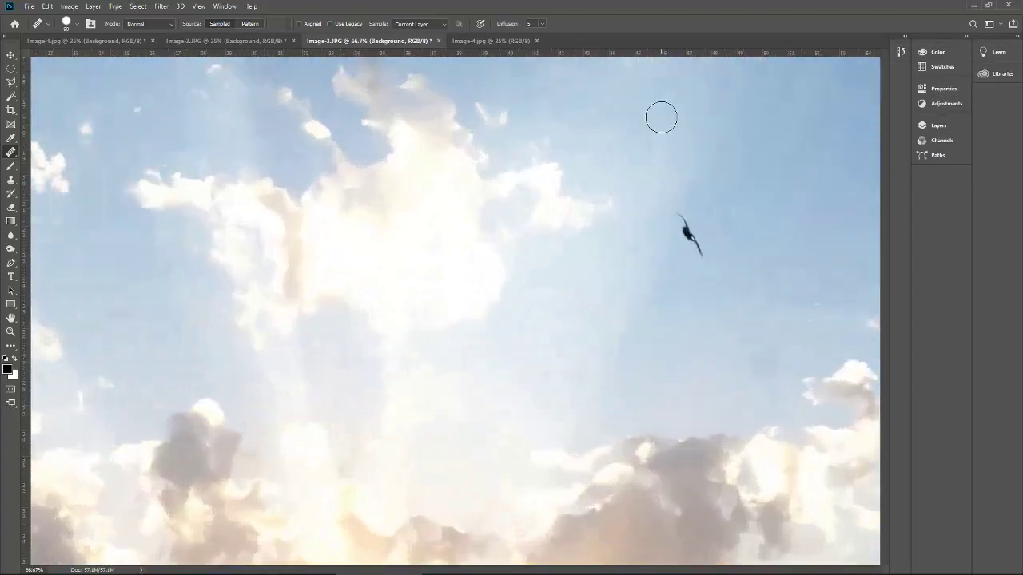
{"action": "left_click_drag", "start_coordinate": [661, 118], "coordinate": [318, 410]}
{"action": "mouse_move", "coordinate": [798, 81]}
{"action": "left_mouse_down"}
{"action": "mouse_move", "coordinate": [539, 245]}
{"action": "mouse_move", "coordinate": [548, 230]}
{"action": "mouse_move", "coordinate": [530, 196]}
{"action": "left_mouse_up"}
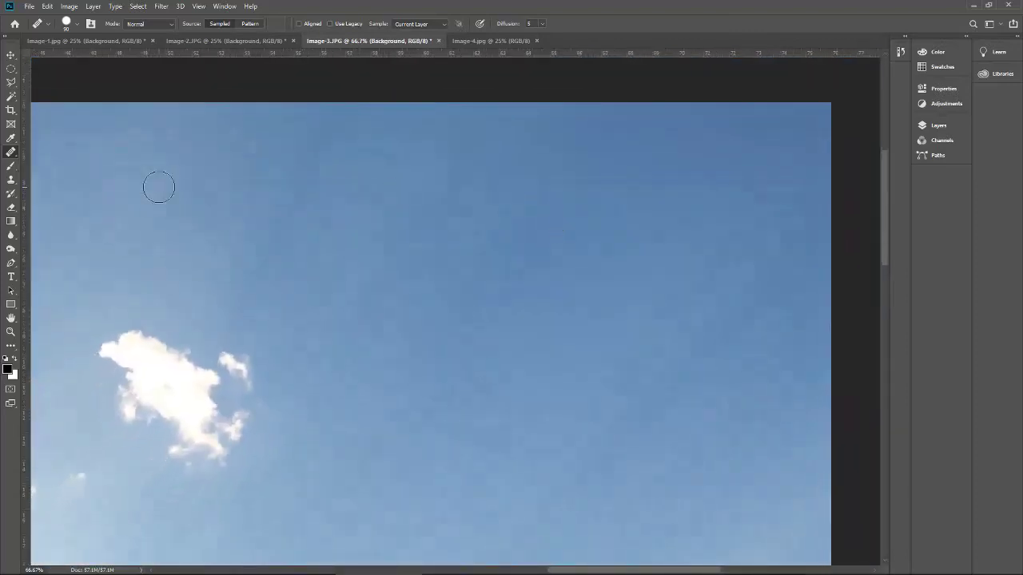
{"action": "left_click_drag", "start_coordinate": [12, 69], "coordinate": [69, 81]}
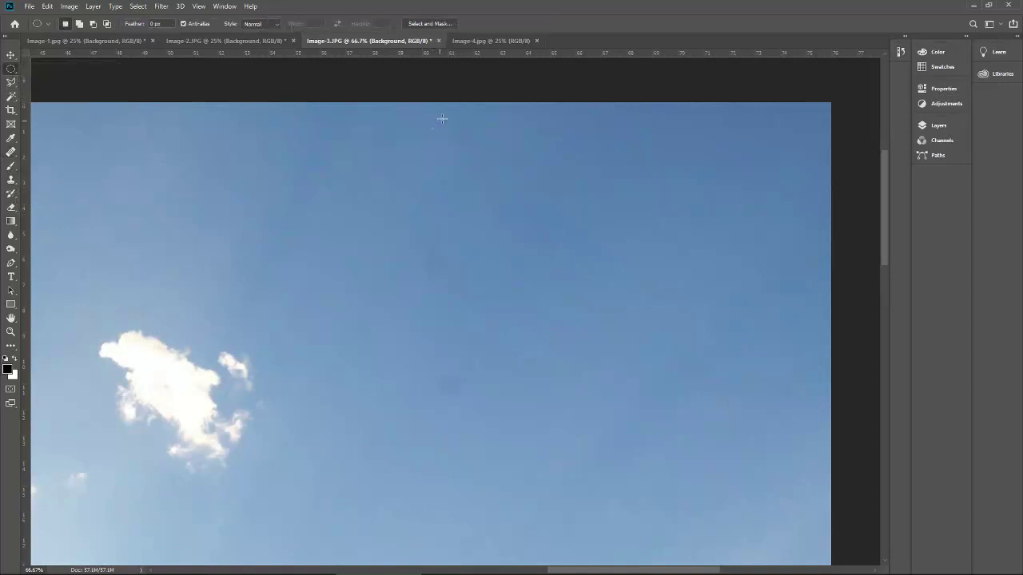
{"action": "left_click_drag", "start_coordinate": [437, 108], "coordinate": [492, 153]}
{"action": "key", "text": "shift+BackSpace"}
{"action": "key", "text": "Return"}
{"action": "left_click", "coordinate": [428, 137]}
Step: Marquee-select and fill the two dust spots further down in the upper-right sky, one after the other, and deselect
{"action": "left_click_drag", "start_coordinate": [412, 238], "coordinate": [466, 277]}
{"action": "key", "text": "shift+BackSpace"}
{"action": "key", "text": "Return"}
{"action": "left_click_drag", "start_coordinate": [415, 363], "coordinate": [484, 412]}
{"action": "key", "text": "shift+BackSpace"}
{"action": "key", "text": "Return"}
{"action": "key", "text": "ctrl+d"}
Step: With the Healing Brush, sample clean blue sky and heal the spot in the upper-right sky
{"action": "left_click", "coordinate": [11, 151]}
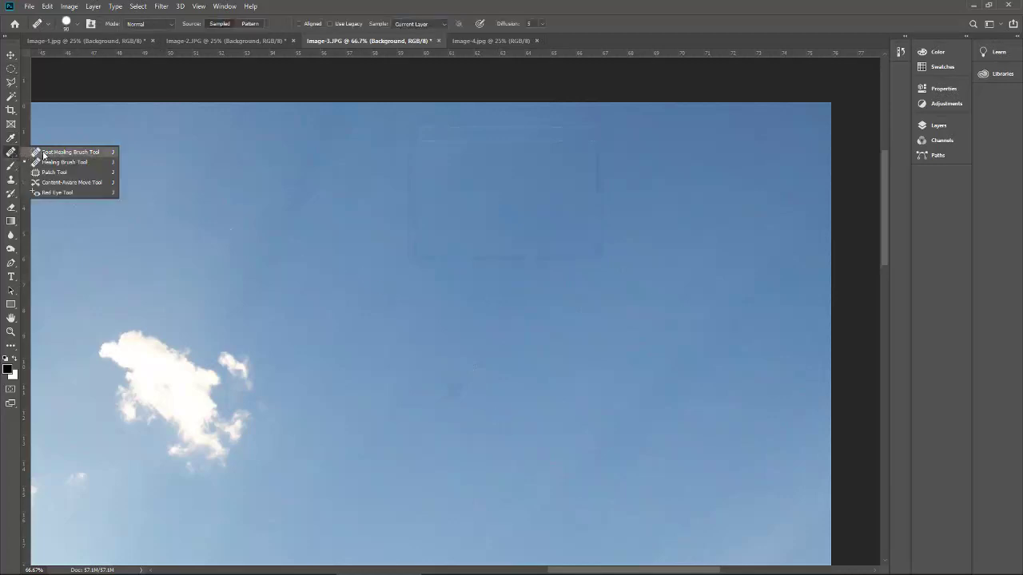
{"action": "left_click", "coordinate": [577, 294]}
{"action": "left_click", "coordinate": [647, 252]}
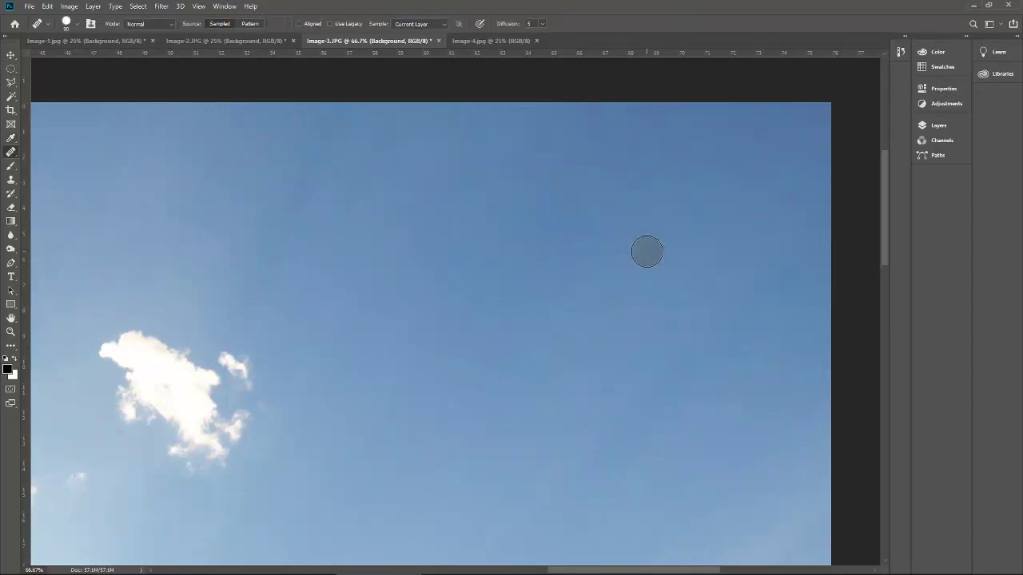
Step: Heal the faint spots in the open sky between the bird and the photo's right edge with the 90 px Healing Brush
{"action": "left_click_drag", "start_coordinate": [479, 343], "coordinate": [610, 87]}
{"action": "left_click_drag", "start_coordinate": [490, 290], "coordinate": [416, 204]}
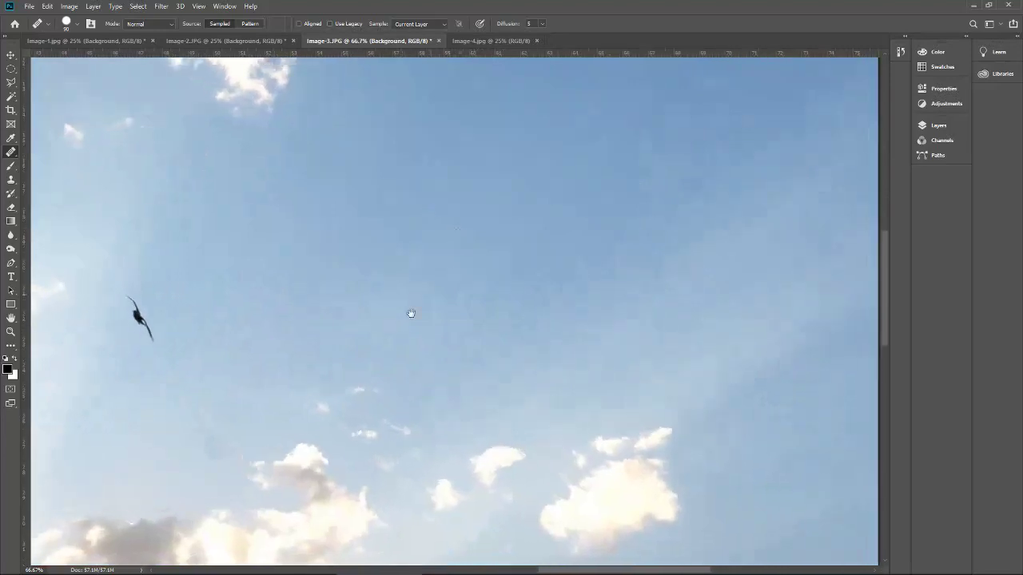
{"action": "left_click", "coordinate": [219, 446]}
{"action": "left_click", "coordinate": [721, 273]}
{"action": "left_click", "coordinate": [617, 263]}
{"action": "left_click_drag", "start_coordinate": [617, 264], "coordinate": [529, 267]}
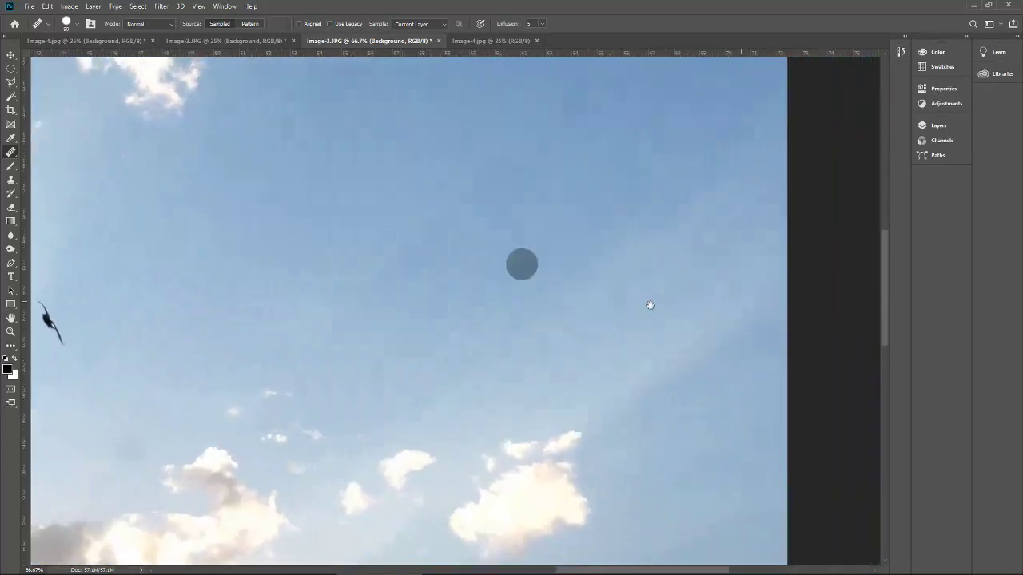
{"action": "left_click", "coordinate": [610, 277]}
{"action": "left_click", "coordinate": [506, 272]}
{"action": "left_click", "coordinate": [607, 275]}
{"action": "left_click", "coordinate": [553, 290]}
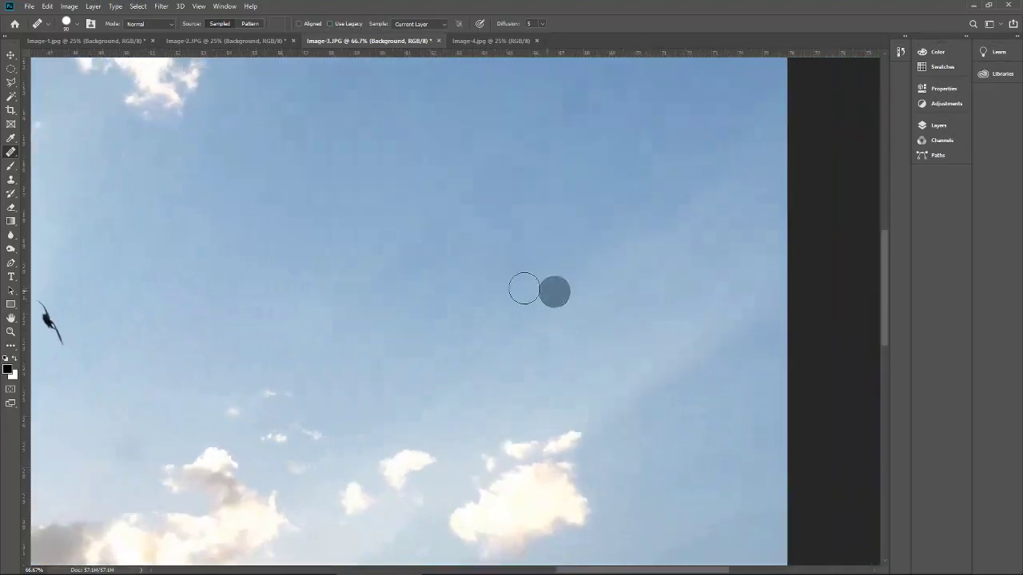
Step: Select the remaining spot in the open sky above the small right-hand clouds with the Rectangular Marquee and fill it
{"action": "left_click", "coordinate": [13, 56]}
{"action": "left_click_drag", "start_coordinate": [11, 68], "coordinate": [56, 70]}
{"action": "left_click_drag", "start_coordinate": [483, 239], "coordinate": [545, 280]}
{"action": "key", "text": "shift+BackSpace"}
{"action": "key", "text": "Return"}
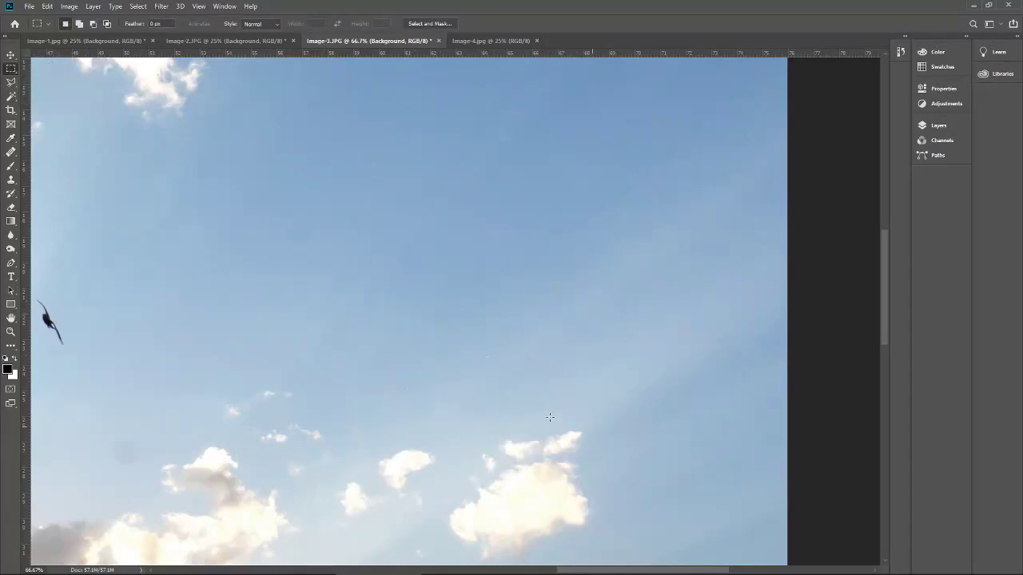
Step: Outline the dark spot between the bird and the cloud below it with the Polygonal Lasso, fill the selection and deselect
{"action": "left_click_drag", "start_coordinate": [376, 392], "coordinate": [438, 400]}
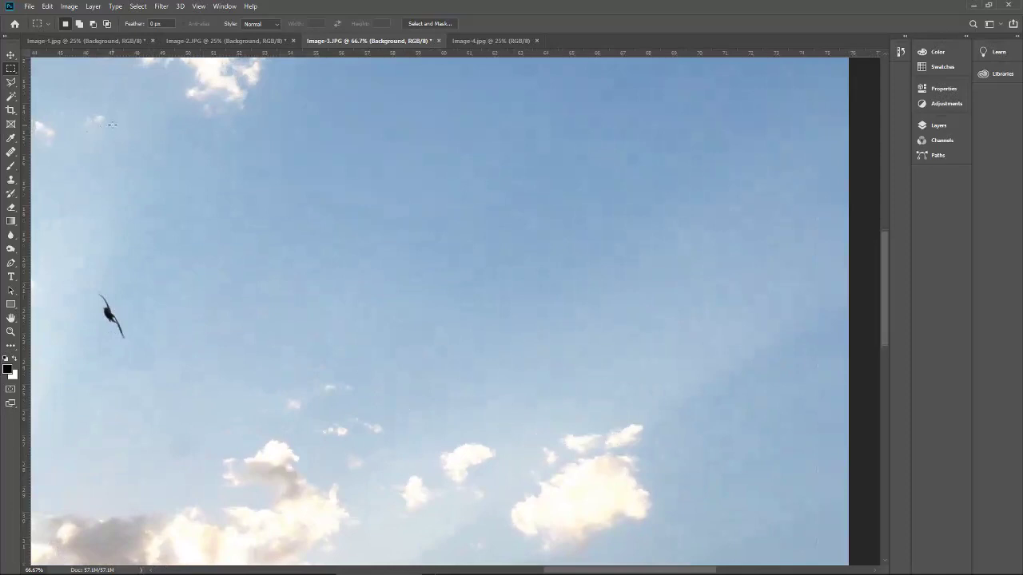
{"action": "left_click", "coordinate": [11, 82]}
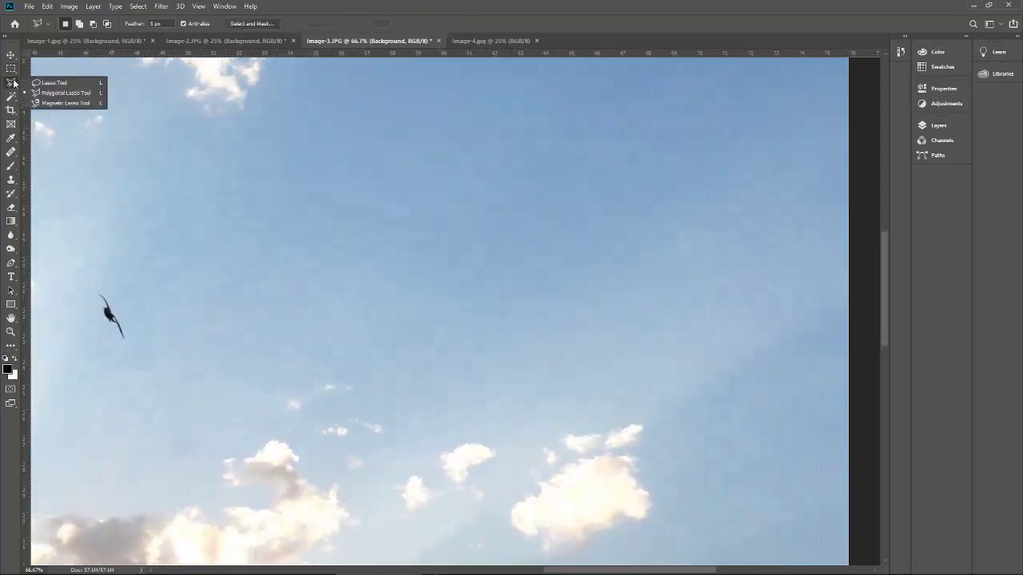
{"action": "left_click", "coordinate": [52, 97]}
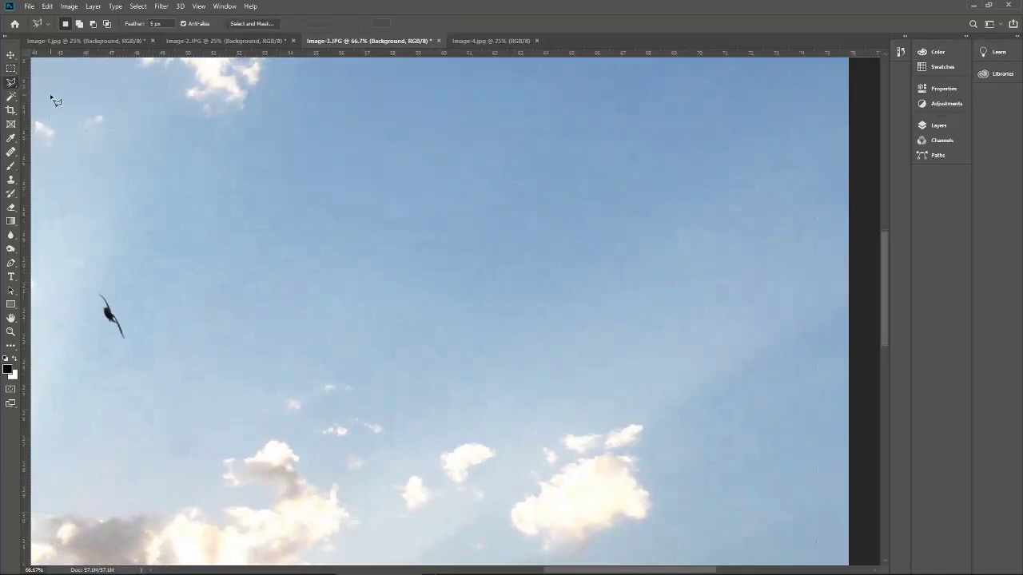
{"action": "left_click_drag", "start_coordinate": [338, 346], "coordinate": [469, 274]}
{"action": "left_click", "coordinate": [313, 326]}
{"action": "left_click", "coordinate": [364, 322]}
{"action": "left_click", "coordinate": [366, 362]}
{"action": "left_click", "coordinate": [325, 374]}
{"action": "left_click", "coordinate": [313, 327]}
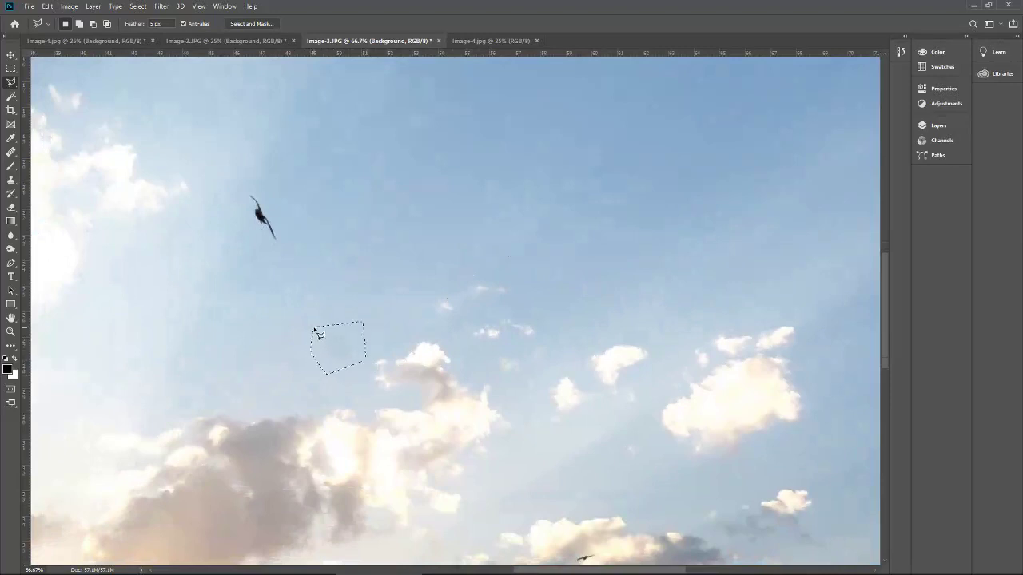
{"action": "key", "text": "Delete"}
{"action": "key", "text": "Return"}
{"action": "key", "text": "ctrl+d"}
Step: Heal the dark spot in the upper-left sky above the small cloud with the Spot Healing Brush at 125 px
{"action": "left_click_drag", "start_coordinate": [282, 389], "coordinate": [690, 338]}
{"action": "left_click_drag", "start_coordinate": [210, 304], "coordinate": [376, 240]}
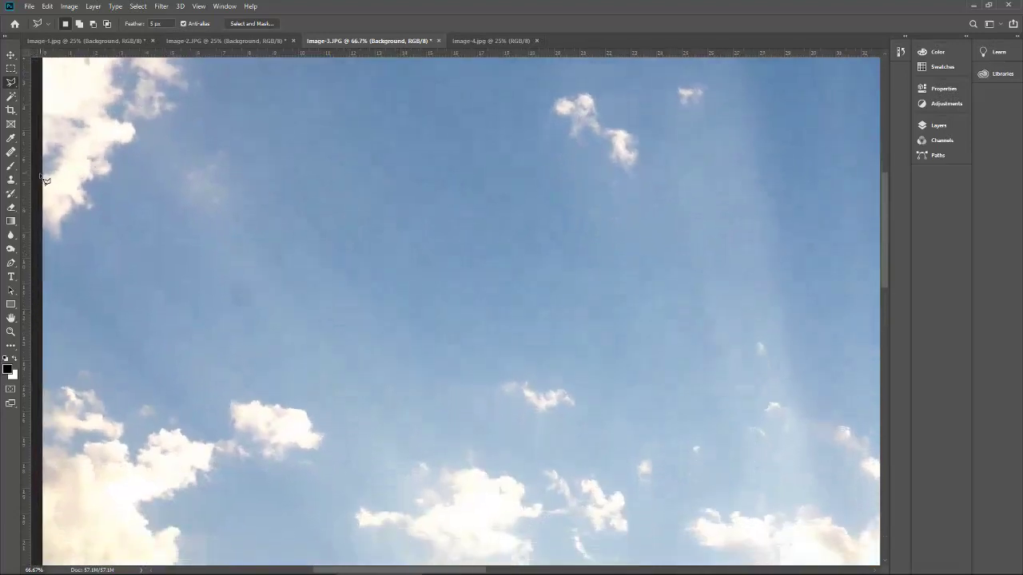
{"action": "left_click", "coordinate": [11, 152]}
{"action": "left_click", "coordinate": [44, 152]}
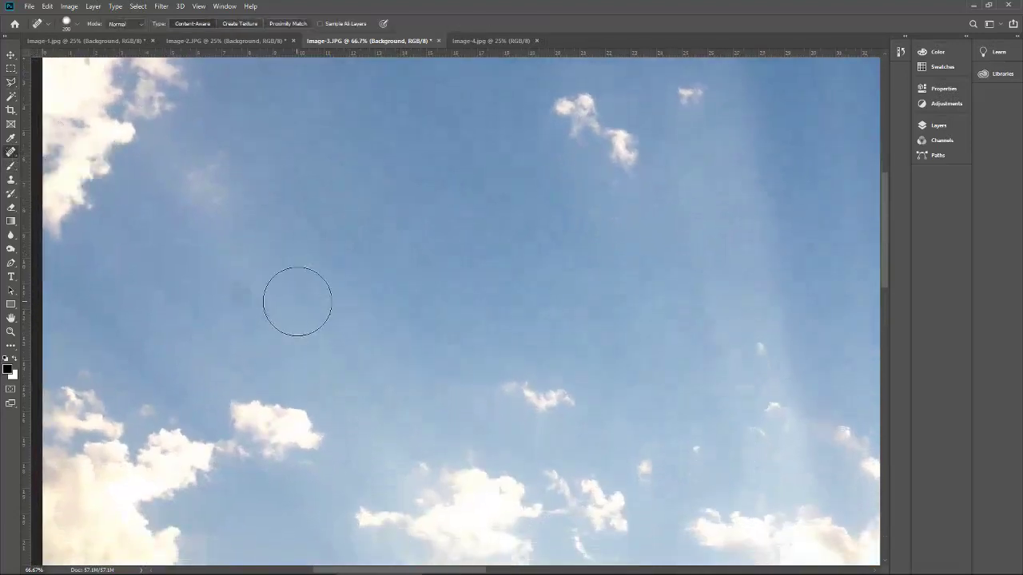
{"action": "key", "text": "bracketleft"}
{"action": "key", "text": "bracketleft"}
{"action": "key", "text": "bracketleft"}
{"action": "left_click", "coordinate": [242, 292]}
{"action": "left_click", "coordinate": [301, 193]}
{"action": "left_click", "coordinate": [241, 285]}
Step: Paint over the flying bird right of the central cloud with the Spot Healing Brush to remove it
{"action": "scroll", "coordinate": [502, 331], "scroll_direction": "up", "scroll_amount": 5}
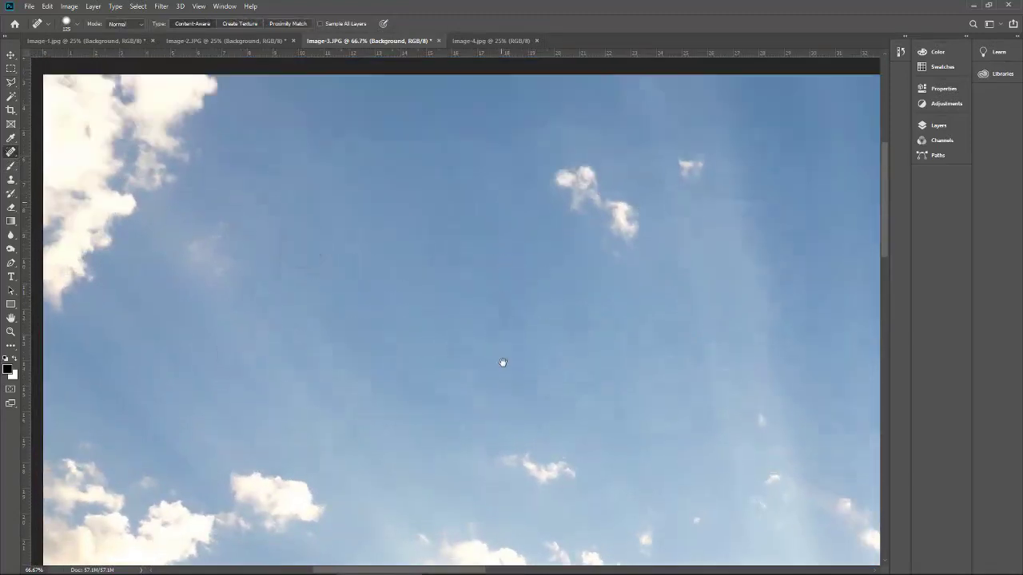
{"action": "left_click_drag", "start_coordinate": [418, 248], "coordinate": [418, 279]}
{"action": "left_click_drag", "start_coordinate": [610, 247], "coordinate": [589, 247]}
{"action": "scroll", "coordinate": [583, 292], "scroll_direction": "down", "scroll_amount": 10}
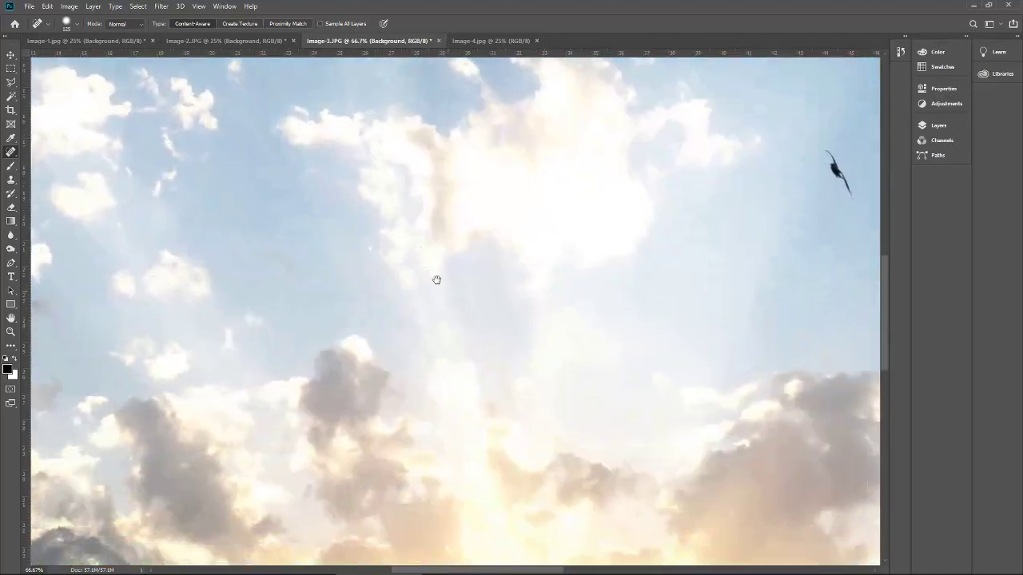
{"action": "scroll", "coordinate": [436, 279], "scroll_direction": "down", "scroll_amount": 1}
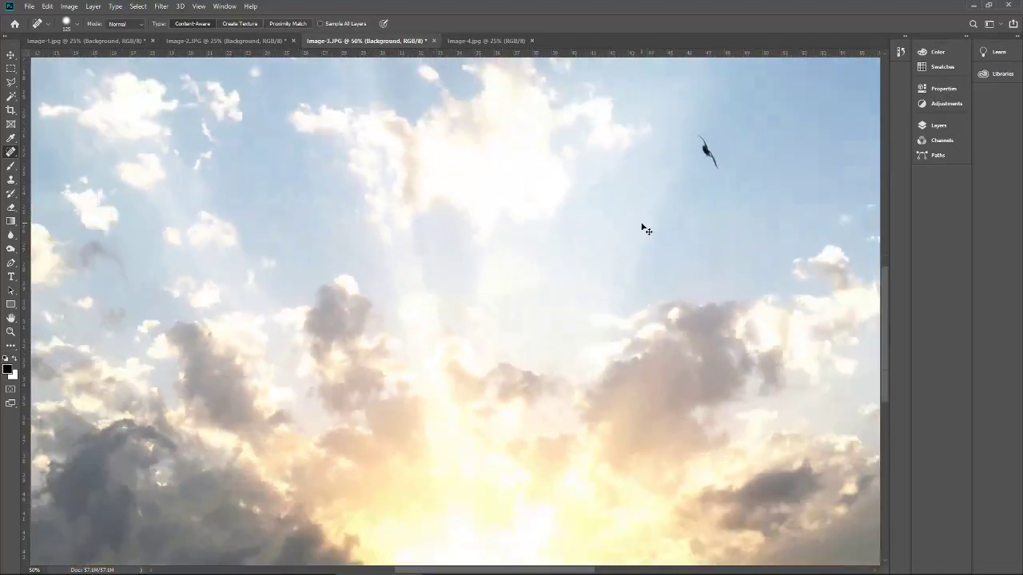
{"action": "scroll", "coordinate": [646, 230], "scroll_direction": "down", "scroll_amount": 1}
{"action": "scroll", "coordinate": [596, 223], "scroll_direction": "down", "scroll_amount": 1}
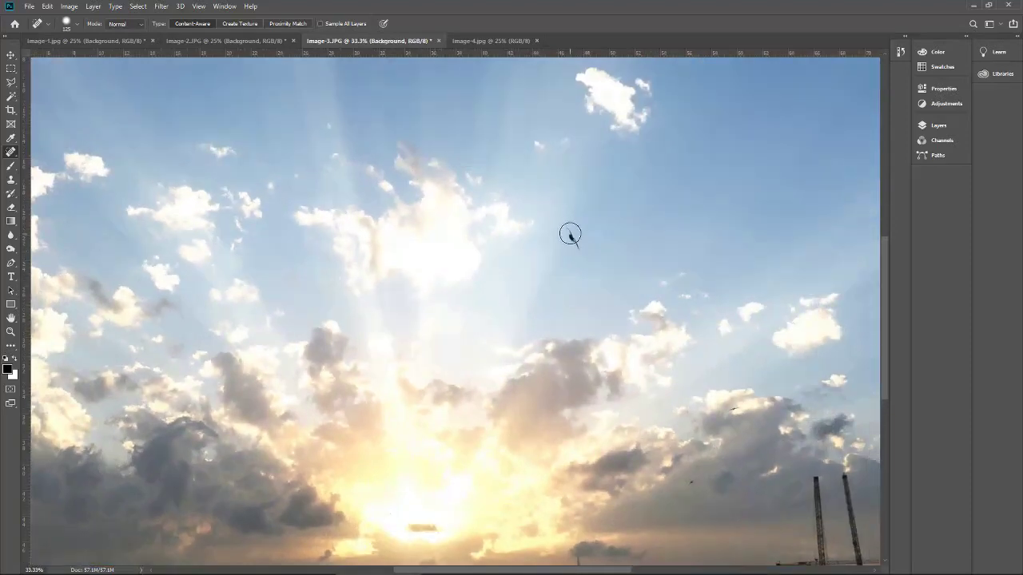
{"action": "left_click_drag", "start_coordinate": [569, 231], "coordinate": [580, 251]}
{"action": "left_click_drag", "start_coordinate": [728, 187], "coordinate": [690, 197]}
Step: Hide the Curves 1 adjustment layer of Image-3.JPG to show the cleaned sunset at its original brightness
{"action": "scroll", "coordinate": [664, 197], "scroll_direction": "down", "scroll_amount": 1}
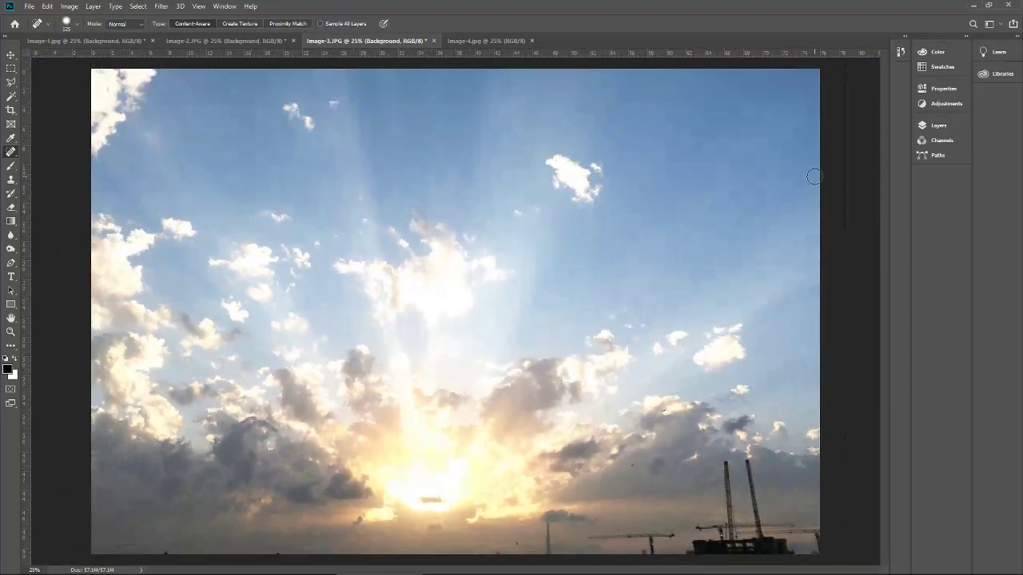
{"action": "left_click", "coordinate": [935, 125]}
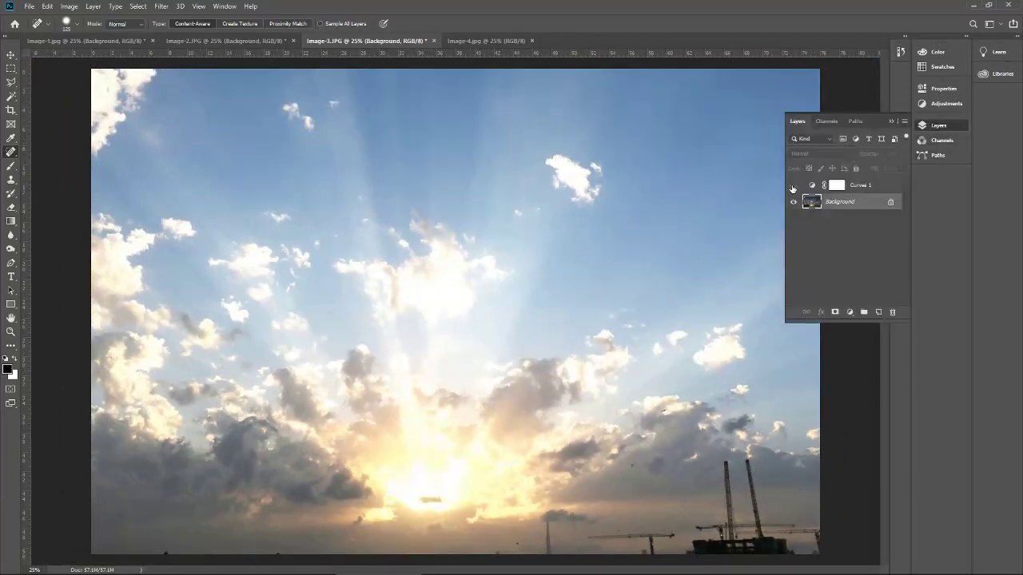
{"action": "left_click", "coordinate": [793, 186]}
{"action": "left_click", "coordinate": [891, 121]}
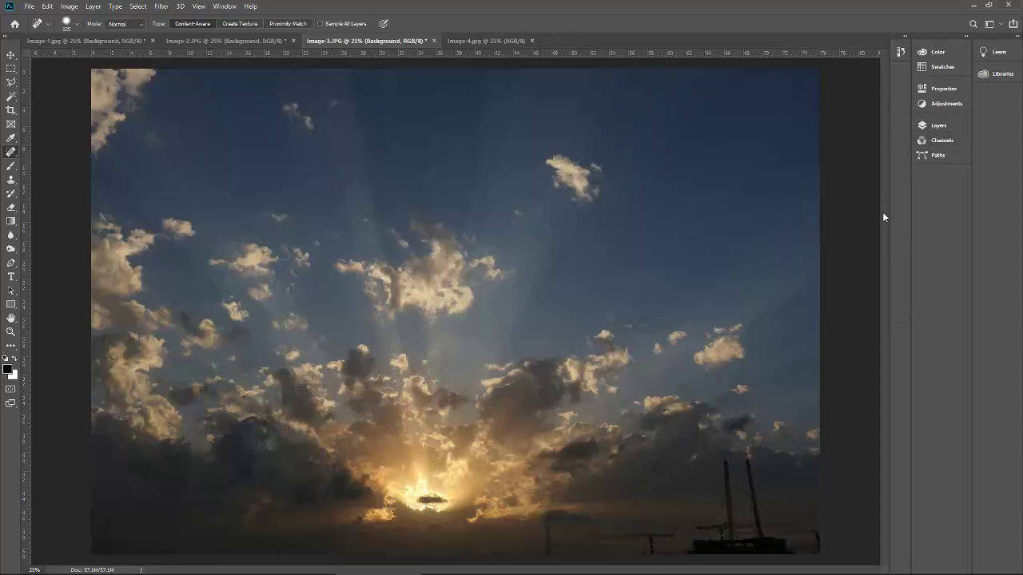
Step: Switch to Image-4.jpg and add a Curves adjustment layer with the RGB curve raised to brighten the photo
{"action": "left_click", "coordinate": [477, 42]}
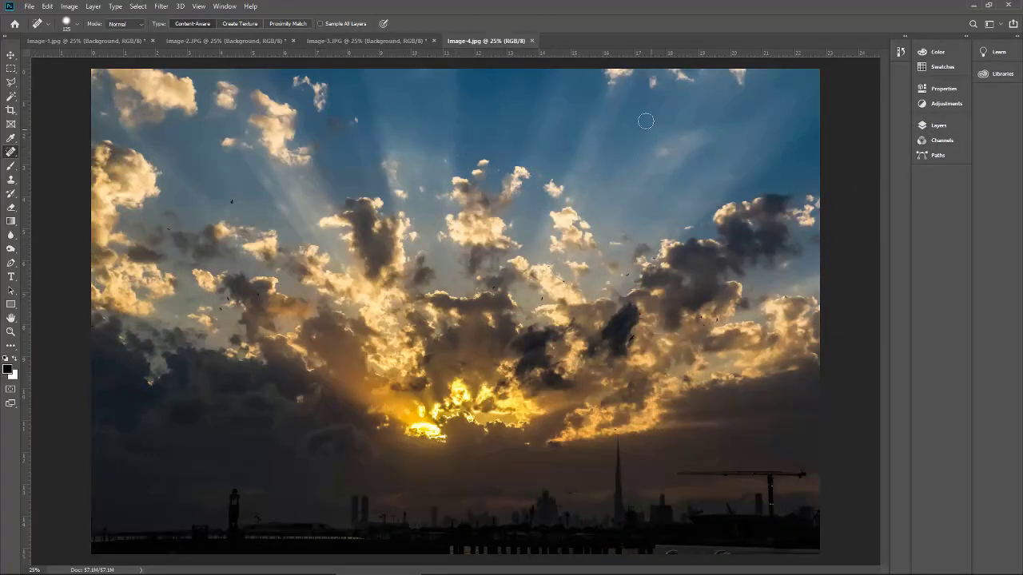
{"action": "left_click", "coordinate": [941, 125]}
{"action": "left_click", "coordinate": [945, 103]}
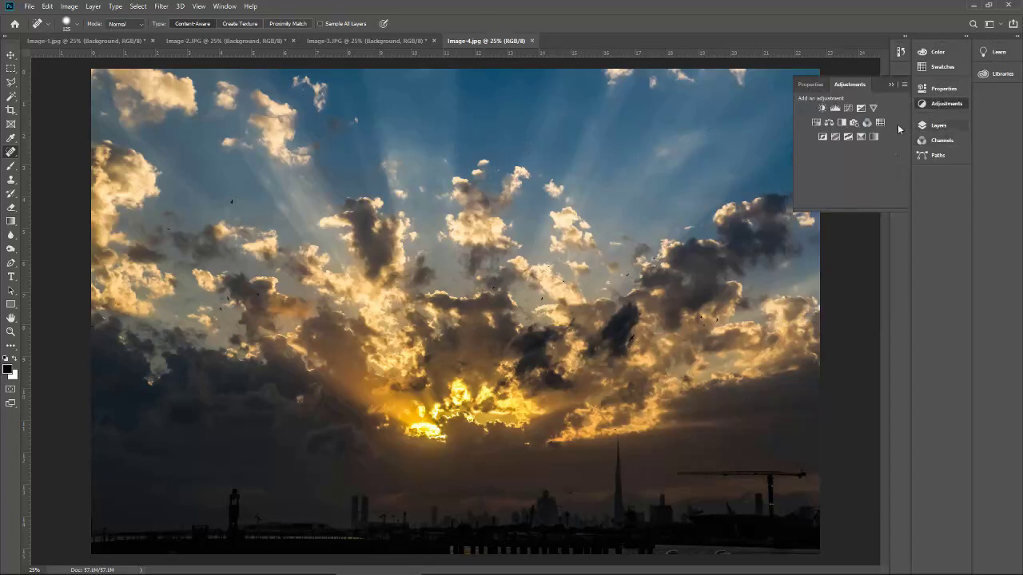
{"action": "left_click", "coordinate": [859, 105]}
{"action": "left_click_drag", "start_coordinate": [858, 178], "coordinate": [850, 166]}
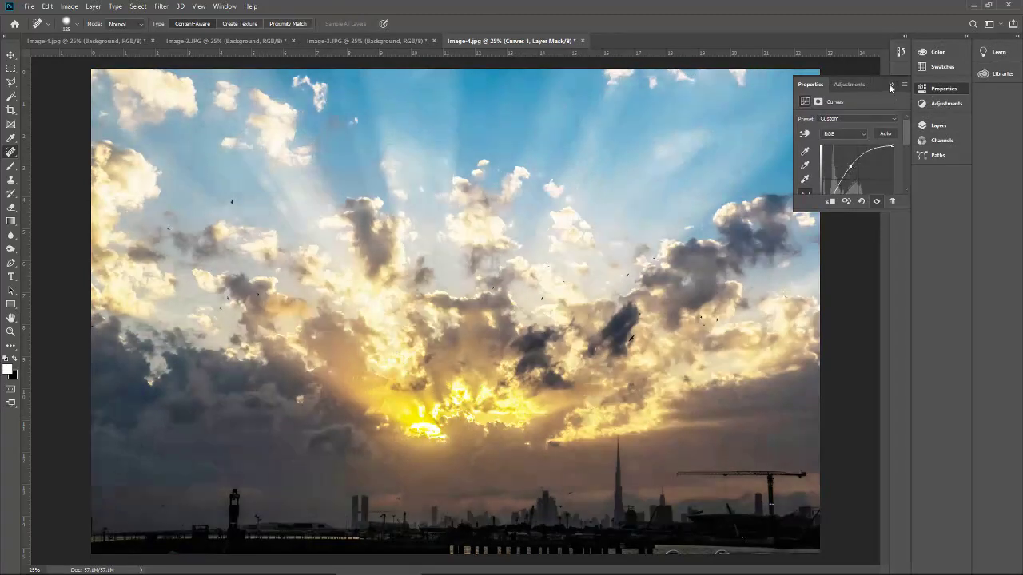
Step: Make the Background layer of Image-4.jpg active instead of the Curves layer mask
{"action": "left_click", "coordinate": [891, 85]}
{"action": "left_click", "coordinate": [934, 126]}
{"action": "key", "text": "Delete"}
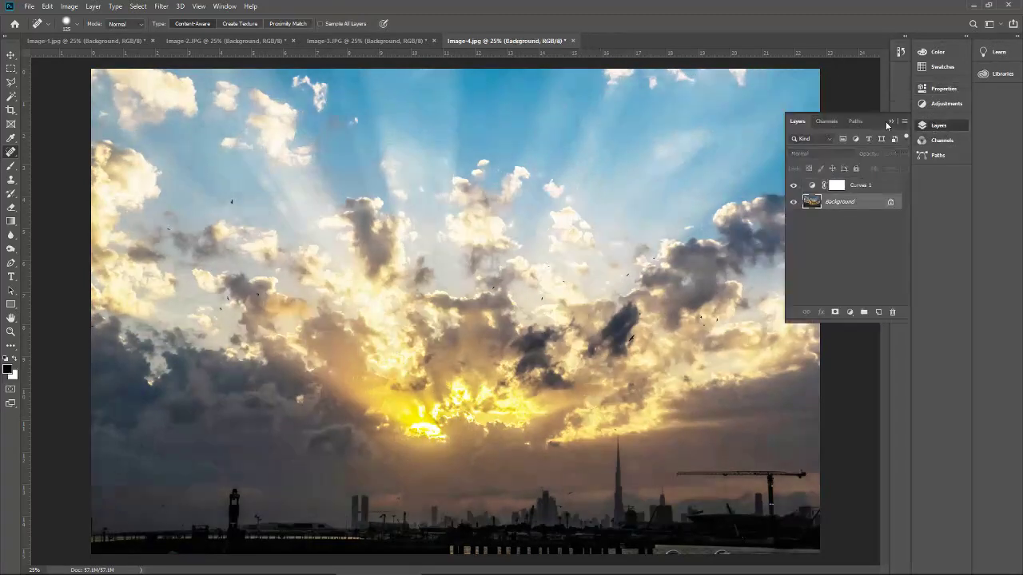
Step: Select the Spot Healing Brush Tool for removing the birds around the dark cloud in Image-4.jpg
{"action": "left_click", "coordinate": [891, 122]}
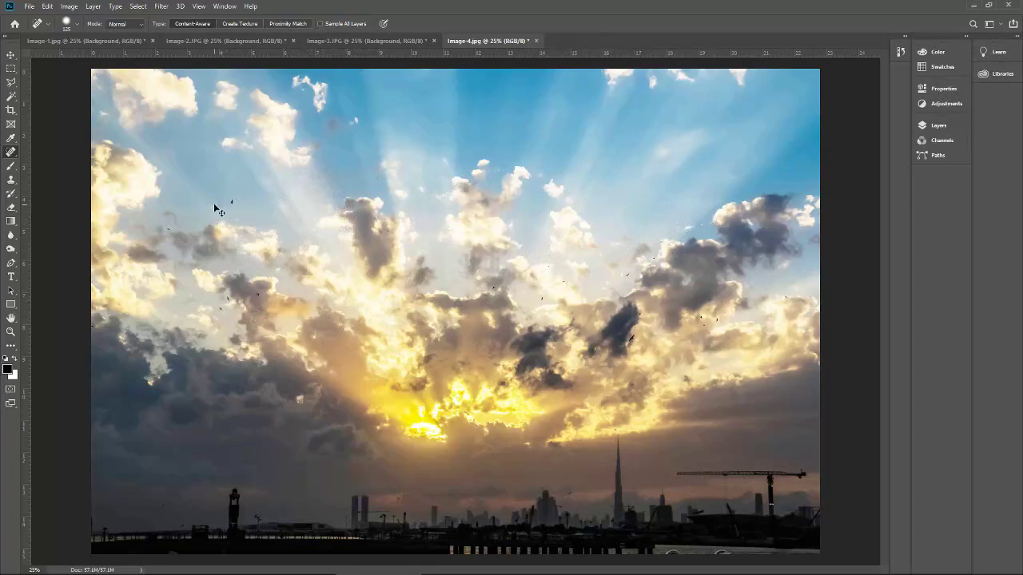
{"action": "key", "text": "ctrl+plus"}
{"action": "key", "text": "ctrl+plus"}
{"action": "key", "text": "ctrl+plus"}
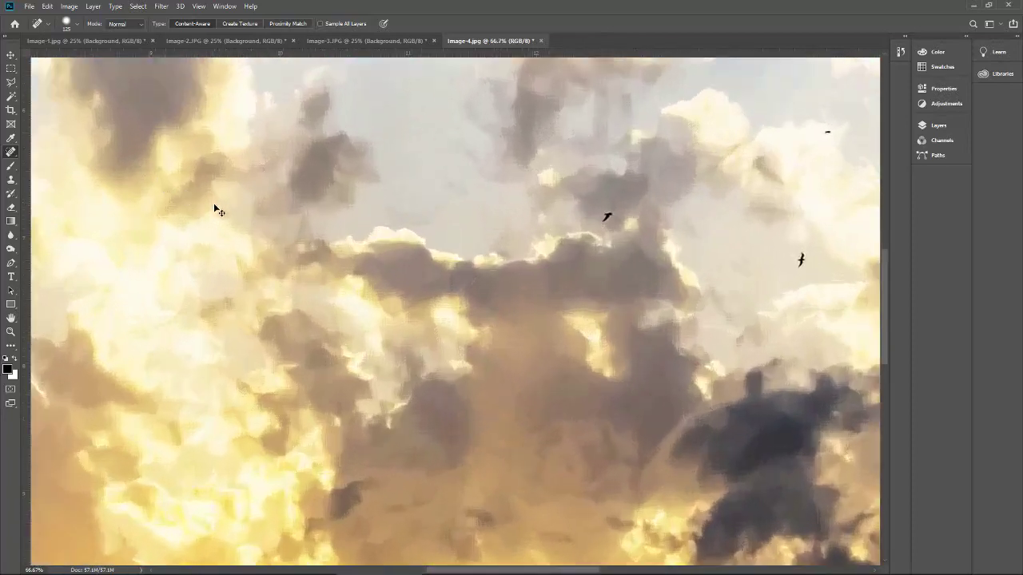
{"action": "key", "text": "ctrl+plus"}
{"action": "left_click_drag", "start_coordinate": [200, 207], "coordinate": [102, 334]}
{"action": "left_click_drag", "start_coordinate": [105, 197], "coordinate": [84, 120]}
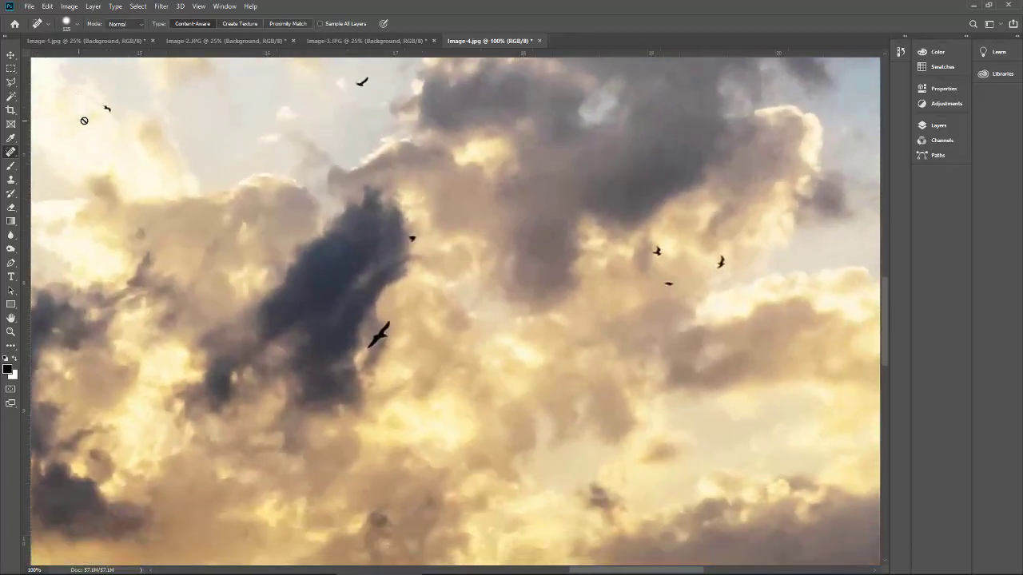
{"action": "right_click", "coordinate": [11, 153]}
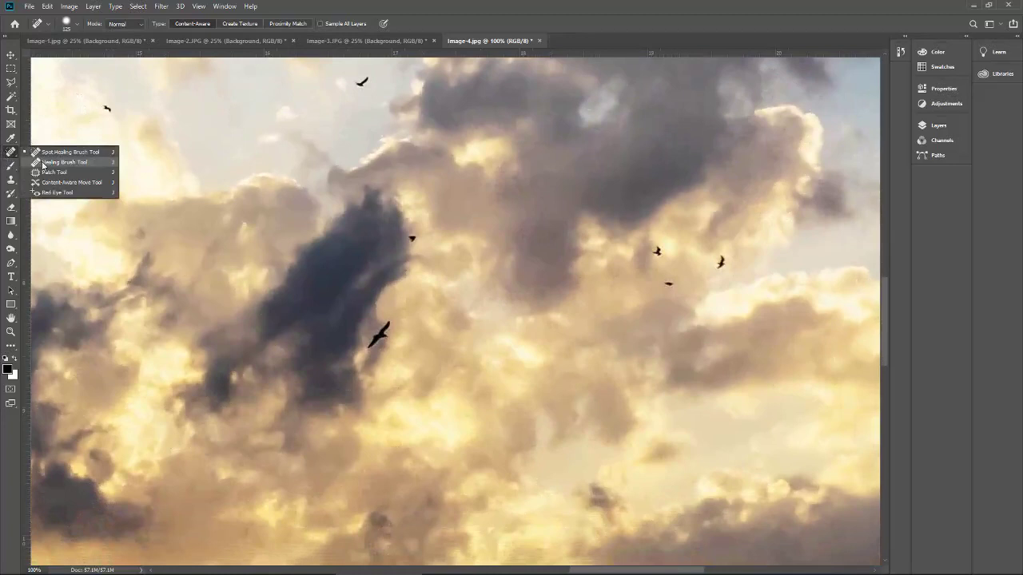
{"action": "left_click", "coordinate": [6, 155]}
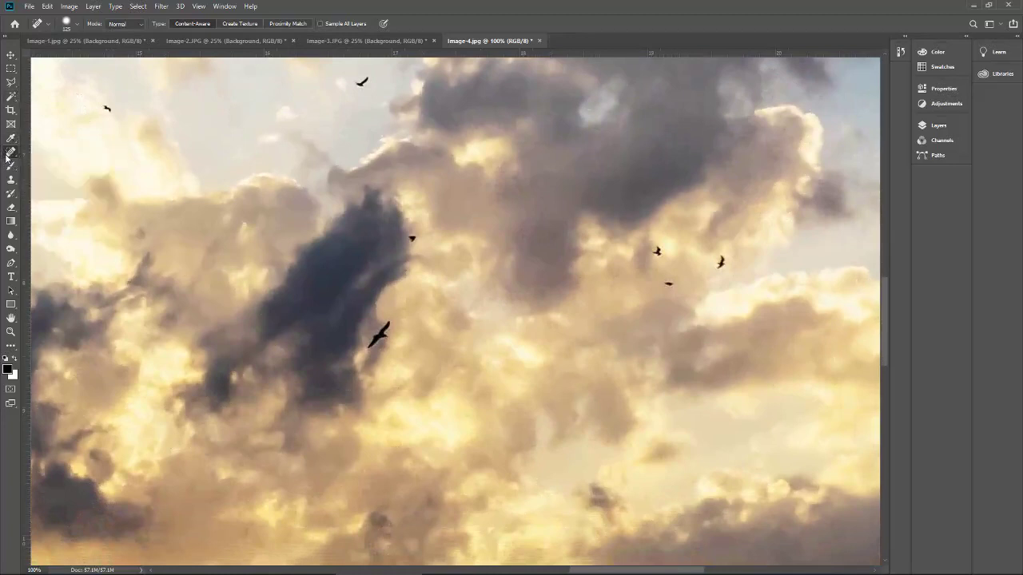
{"action": "right_click", "coordinate": [6, 155]}
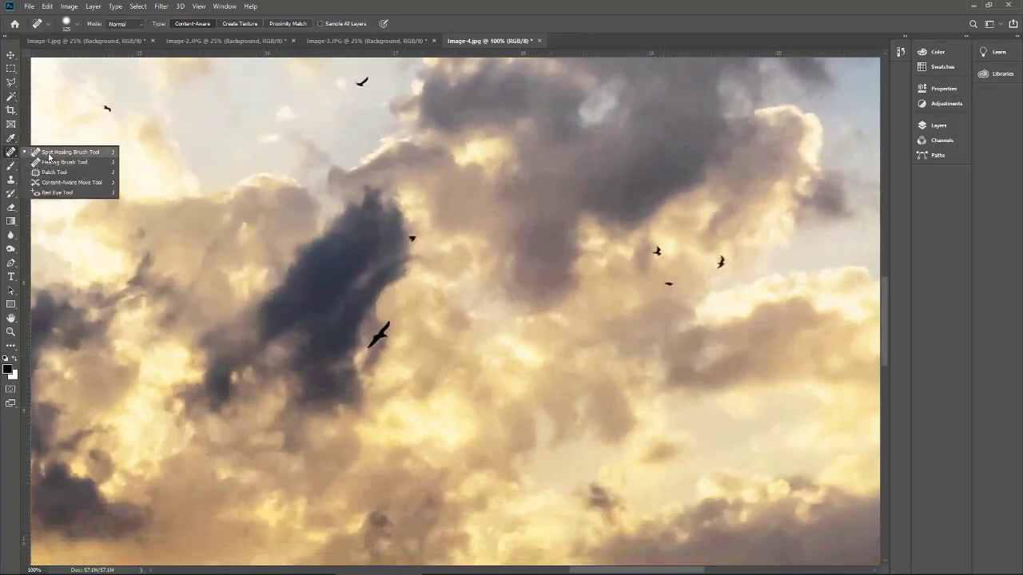
{"action": "left_click", "coordinate": [48, 156]}
{"action": "right_click", "coordinate": [11, 154]}
{"action": "left_click", "coordinate": [37, 152]}
Step: Make the Background layer of Image-4.jpg the active layer for healing
{"action": "left_click", "coordinate": [947, 128]}
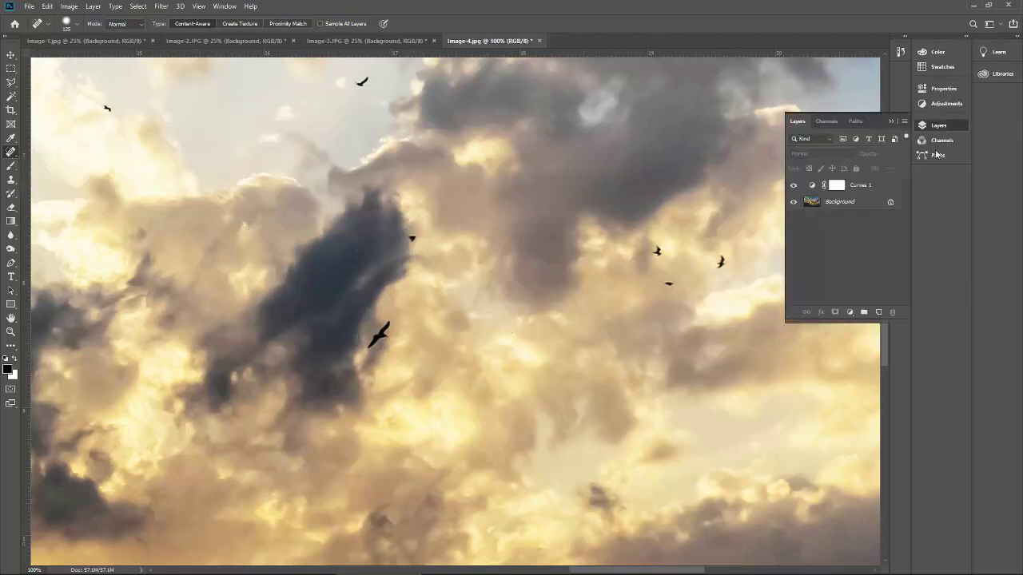
{"action": "left_click", "coordinate": [832, 205]}
{"action": "left_click", "coordinate": [892, 121]}
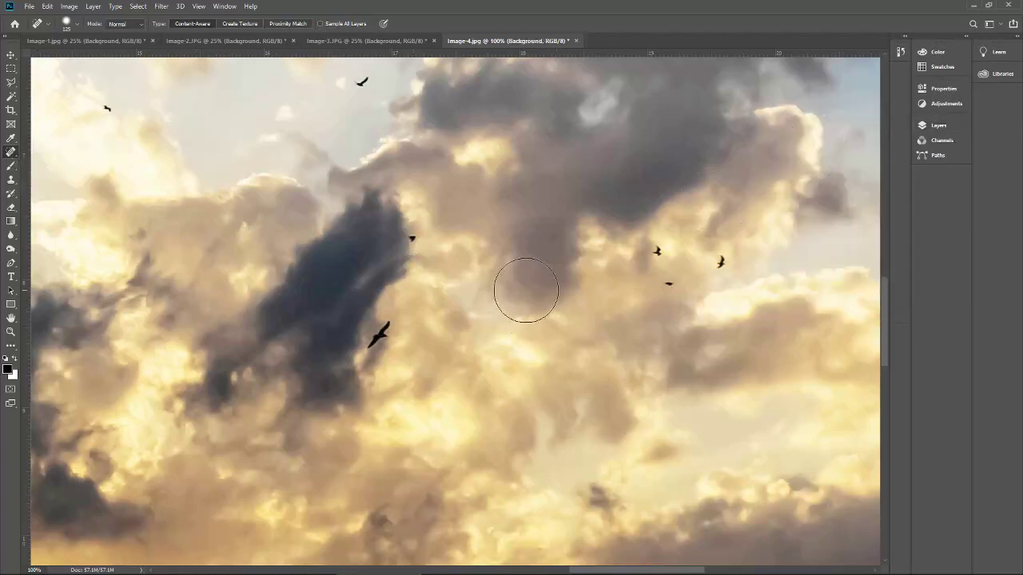
Step: Reduce the Spot Healing Brush to 35 px and remove the small birds at the dark cloud's right edge and farther right
{"action": "key", "text": "bracketleft"}
{"action": "key", "text": "bracketleft"}
{"action": "key", "text": "bracketleft"}
{"action": "key", "text": "bracketleft"}
{"action": "key", "text": "bracketleft"}
{"action": "key", "text": "bracketleft"}
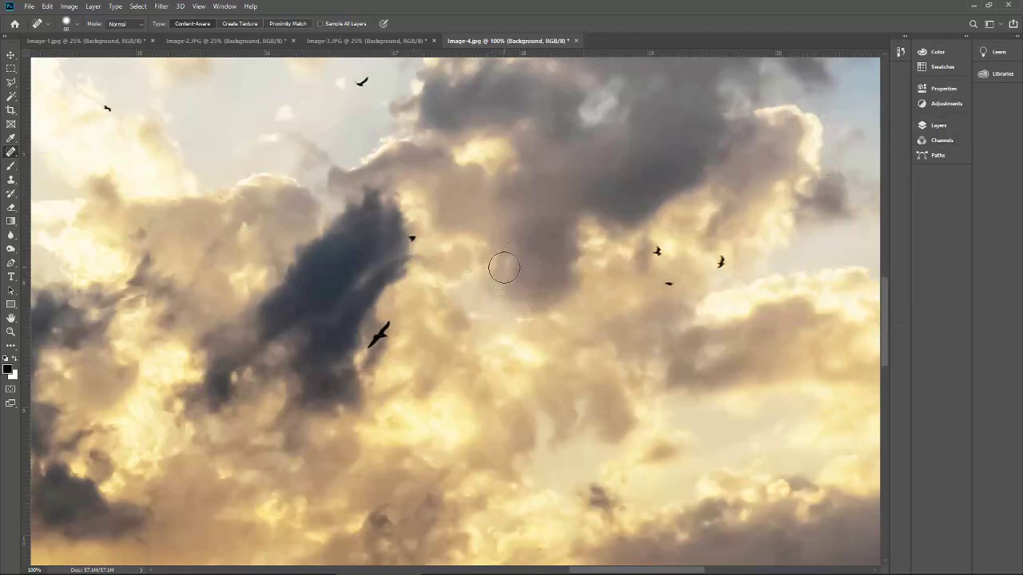
{"action": "key", "text": "bracketleft"}
{"action": "left_click", "coordinate": [656, 251]}
{"action": "left_click", "coordinate": [719, 260]}
{"action": "left_click", "coordinate": [409, 238]}
Step: Remove the bird in the pale sky above the dark cloud with the Healing Brush Tool
{"action": "right_click", "coordinate": [11, 151]}
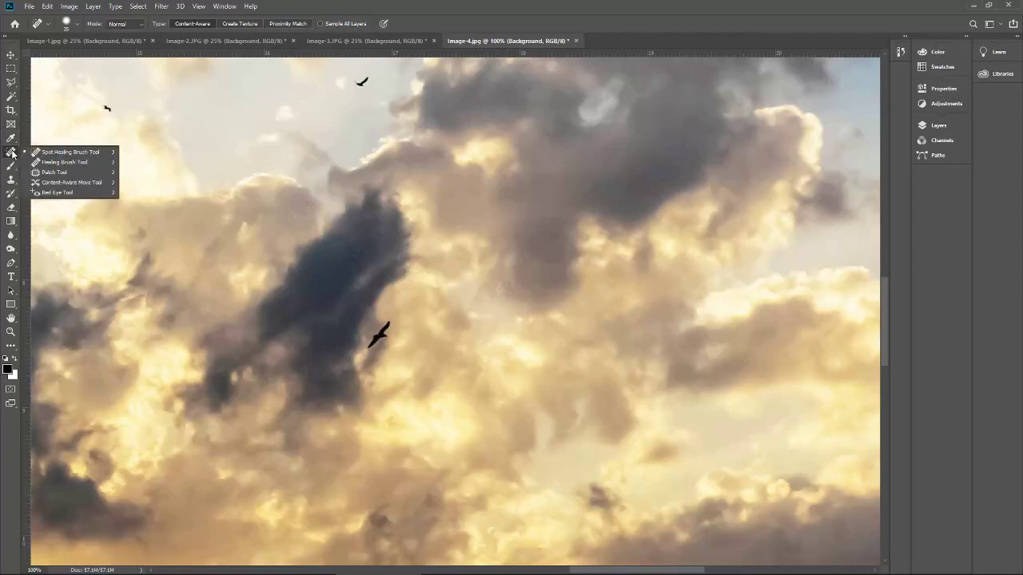
{"action": "left_click", "coordinate": [77, 163]}
{"action": "left_click_drag", "start_coordinate": [453, 189], "coordinate": [527, 336]}
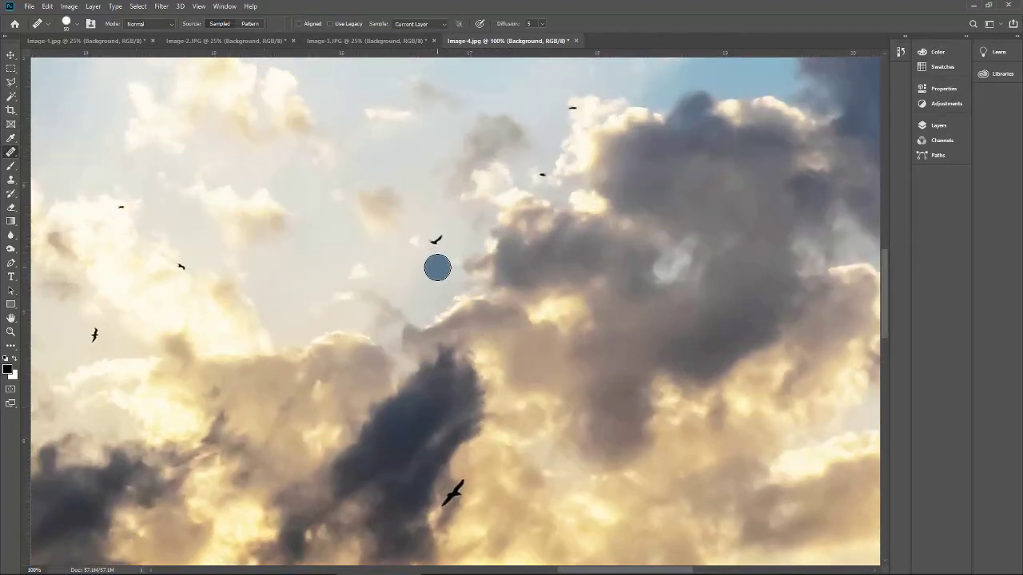
{"action": "left_click", "coordinate": [436, 239]}
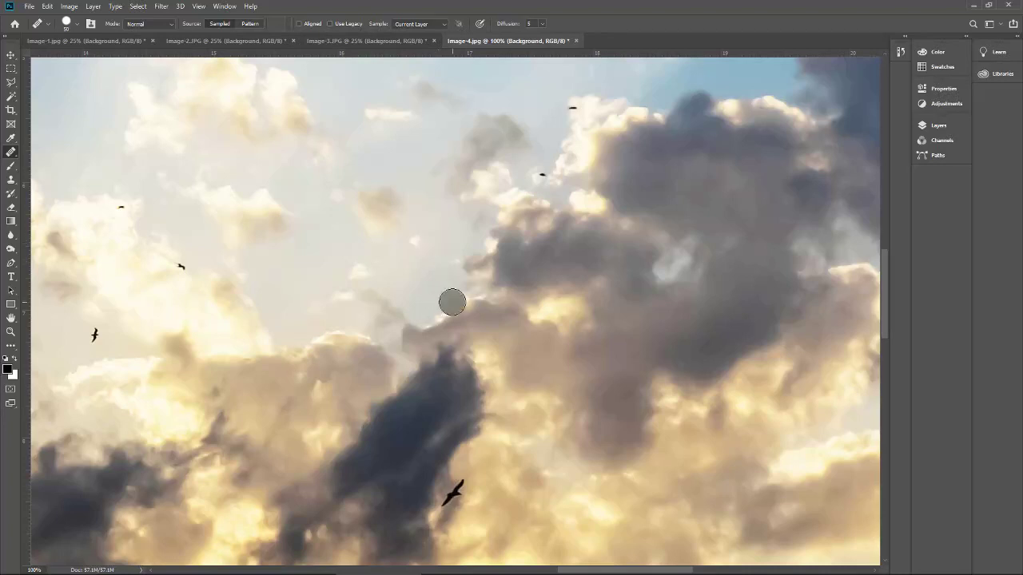
Step: Try to paint out the large bird beside the dark cloud with the Healing Brush Tool, undoing the attempts
{"action": "scroll", "coordinate": [530, 338], "scroll_direction": "down", "scroll_amount": 5}
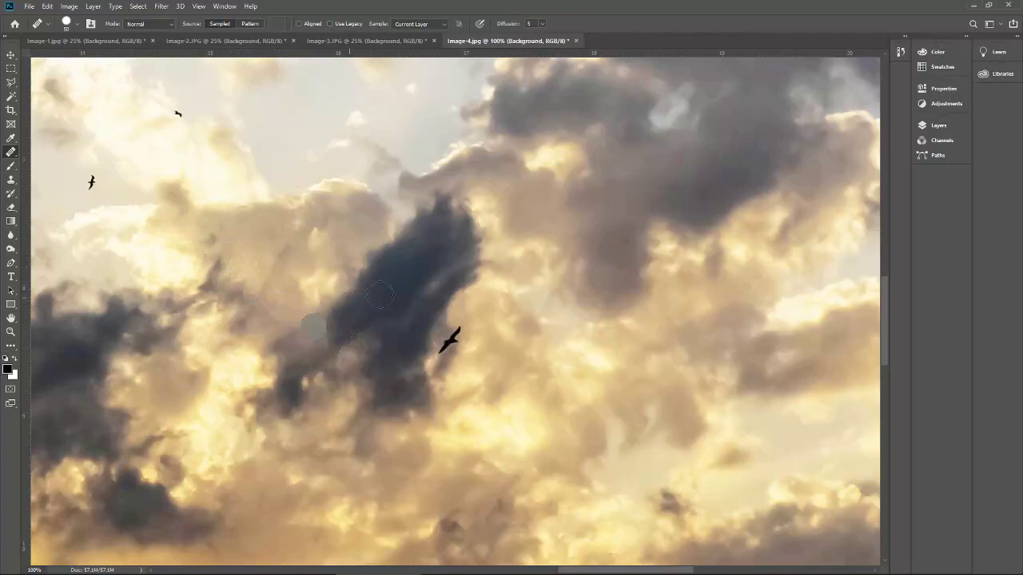
{"action": "left_click_drag", "start_coordinate": [436, 363], "coordinate": [452, 334]}
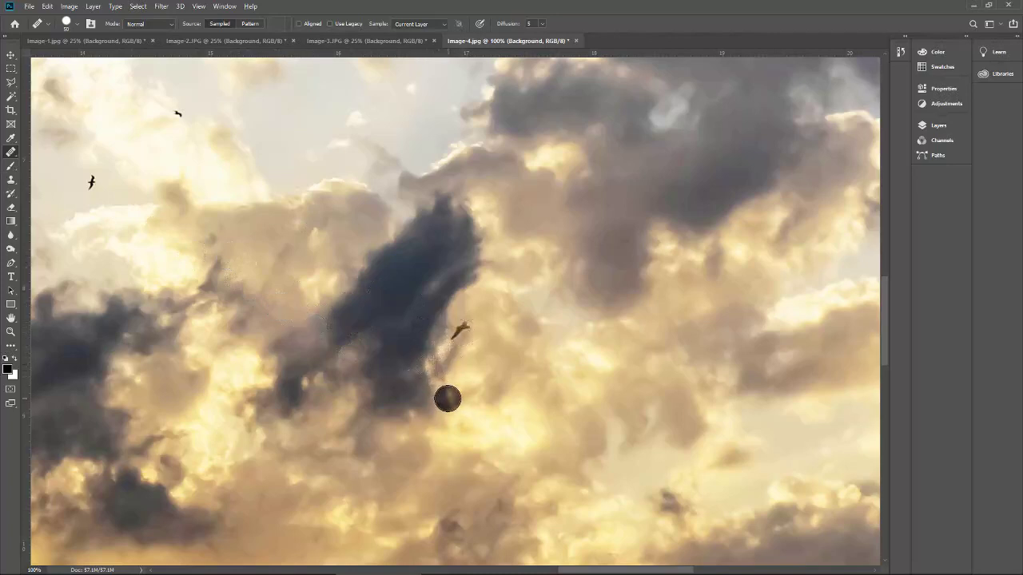
{"action": "key", "text": "ctrl+z"}
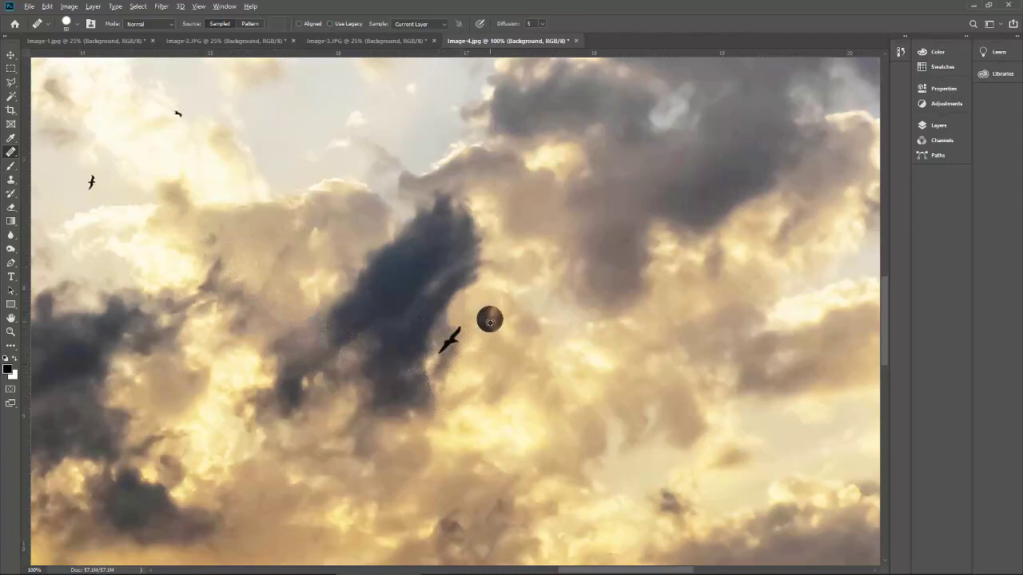
{"action": "left_click_drag", "start_coordinate": [462, 332], "coordinate": [441, 350]}
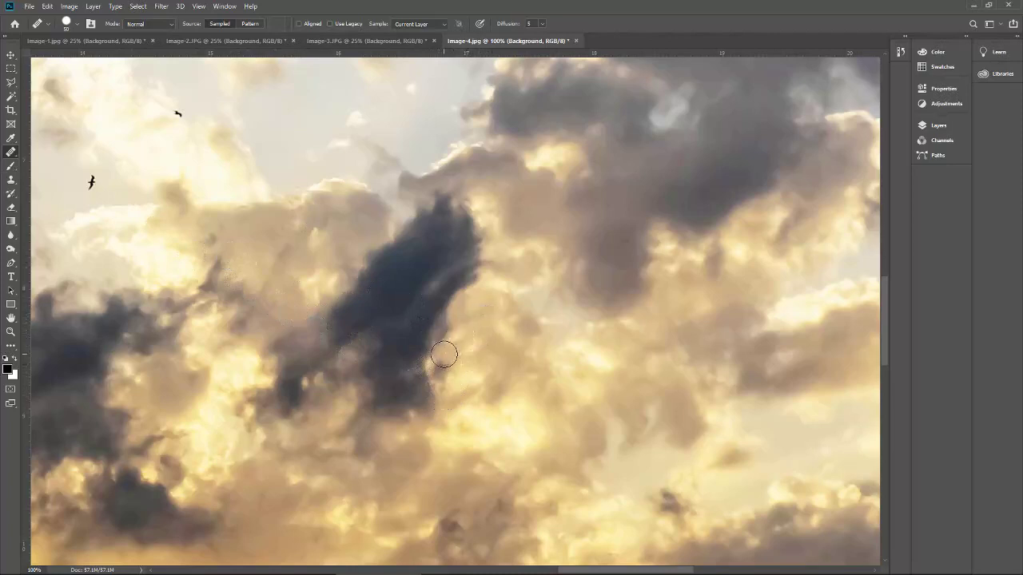
{"action": "mouse_move", "coordinate": [454, 384]}
{"action": "left_mouse_down"}
{"action": "mouse_move", "coordinate": [450, 357]}
{"action": "mouse_move", "coordinate": [456, 399]}
{"action": "mouse_move", "coordinate": [461, 348]}
{"action": "left_mouse_up"}
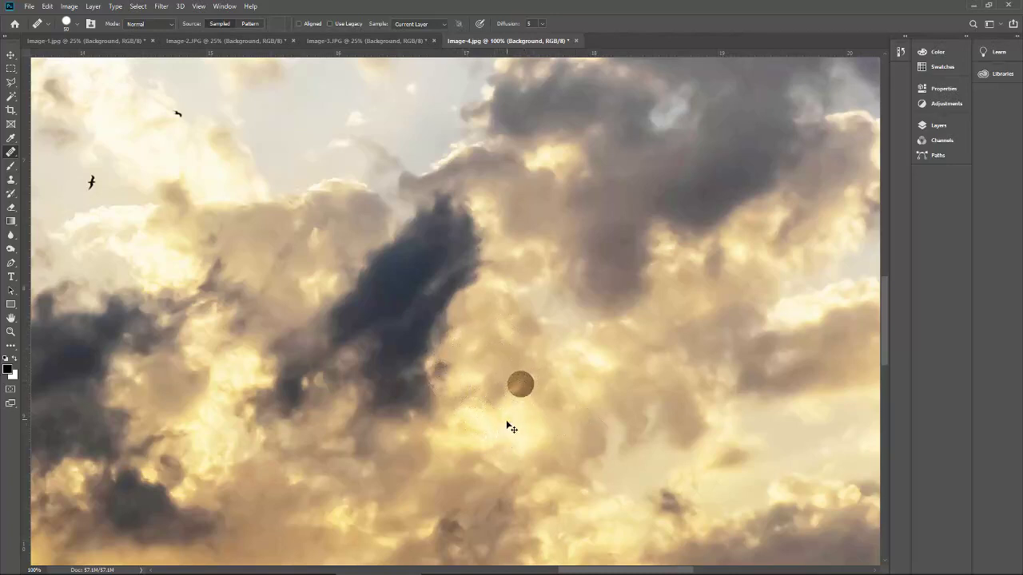
{"action": "key", "text": "ctrl+z"}
Step: Paint over the large bird beside the dark cloud with the Spot Healing Brush Tool to remove it
{"action": "right_click", "coordinate": [15, 157]}
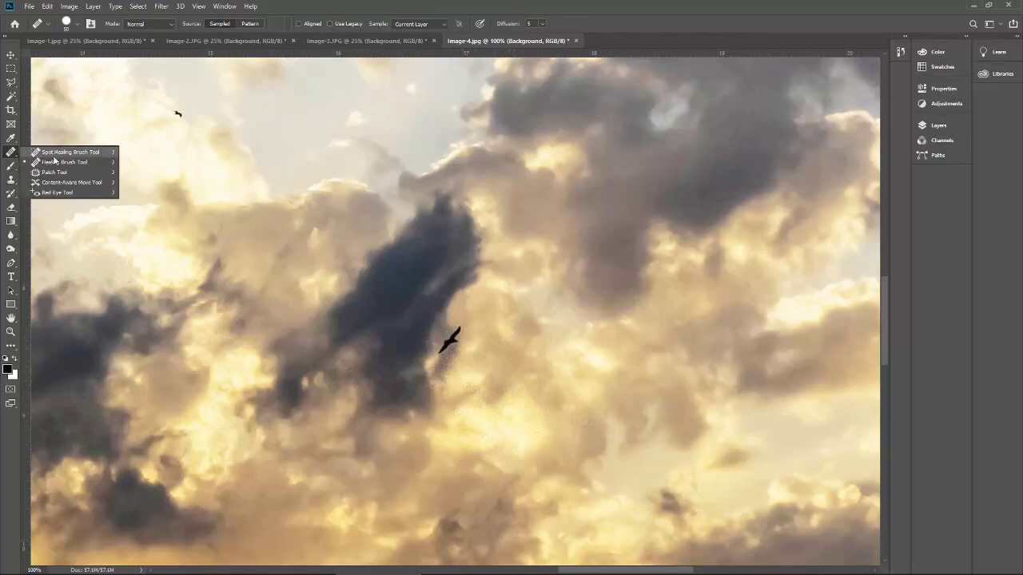
{"action": "left_click", "coordinate": [67, 154]}
{"action": "left_click_drag", "start_coordinate": [471, 326], "coordinate": [432, 360]}
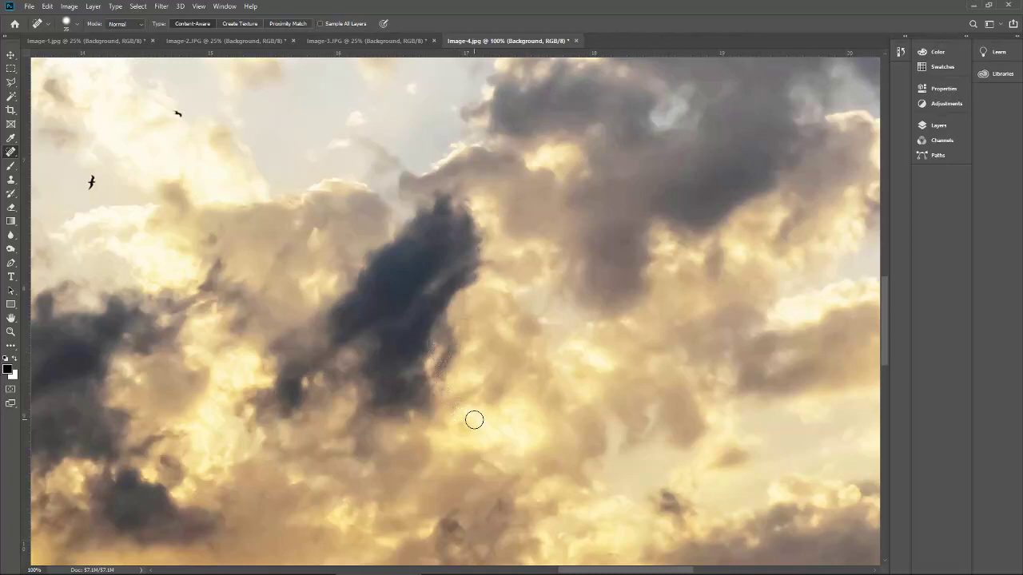
{"action": "right_click", "coordinate": [16, 157]}
{"action": "left_click", "coordinate": [56, 151]}
{"action": "right_click", "coordinate": [16, 158]}
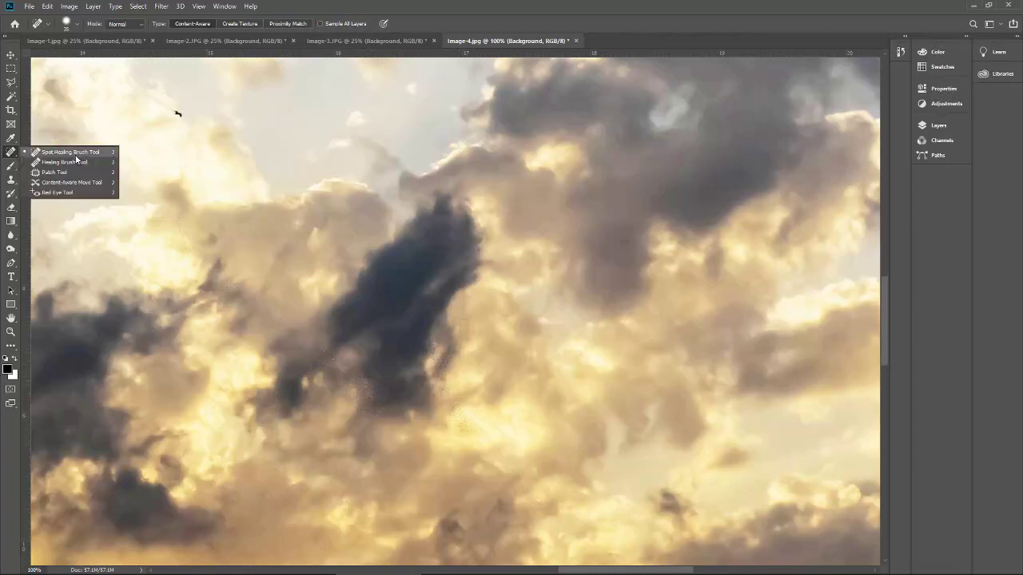
{"action": "left_click", "coordinate": [70, 154]}
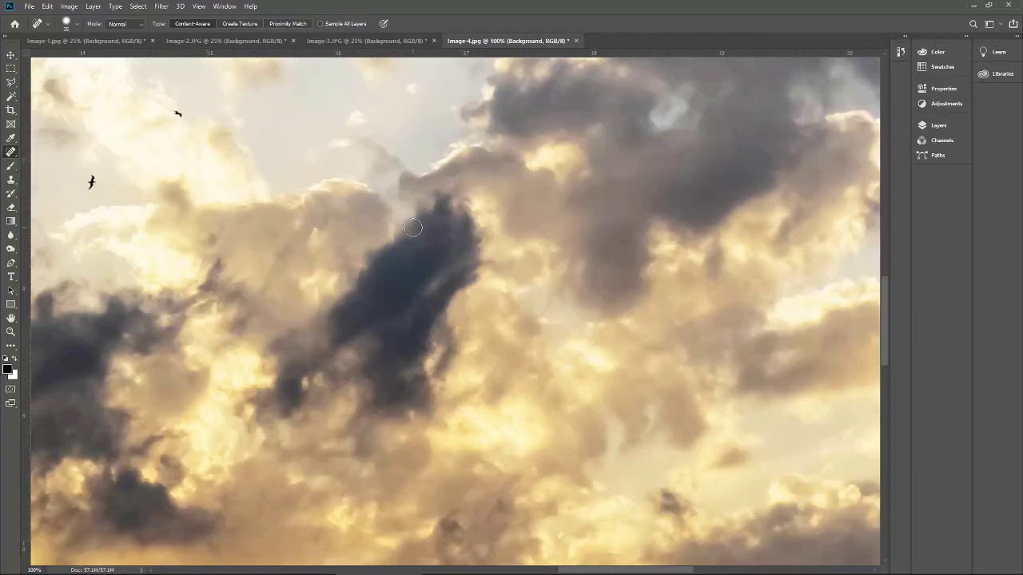
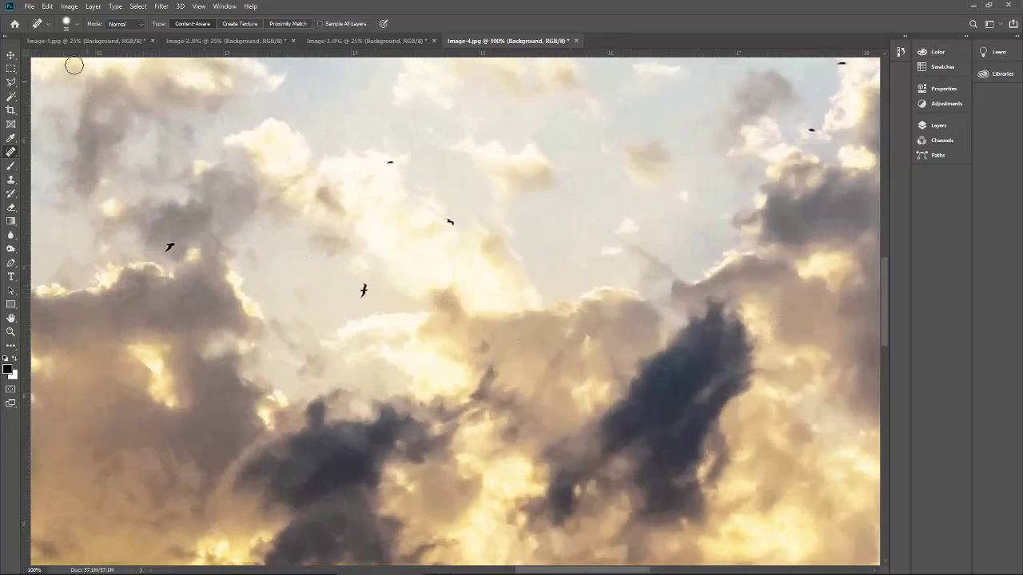
Step: Select the Polygonal Lasso Tool for outlining the bird at the edge of the bright cloud
{"action": "left_click", "coordinate": [10, 81]}
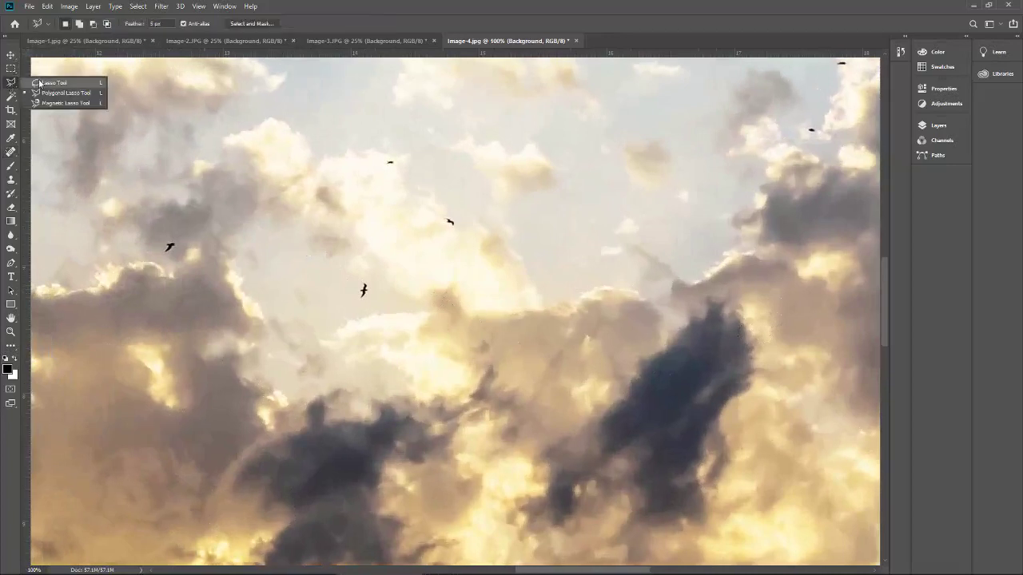
{"action": "left_click", "coordinate": [76, 95]}
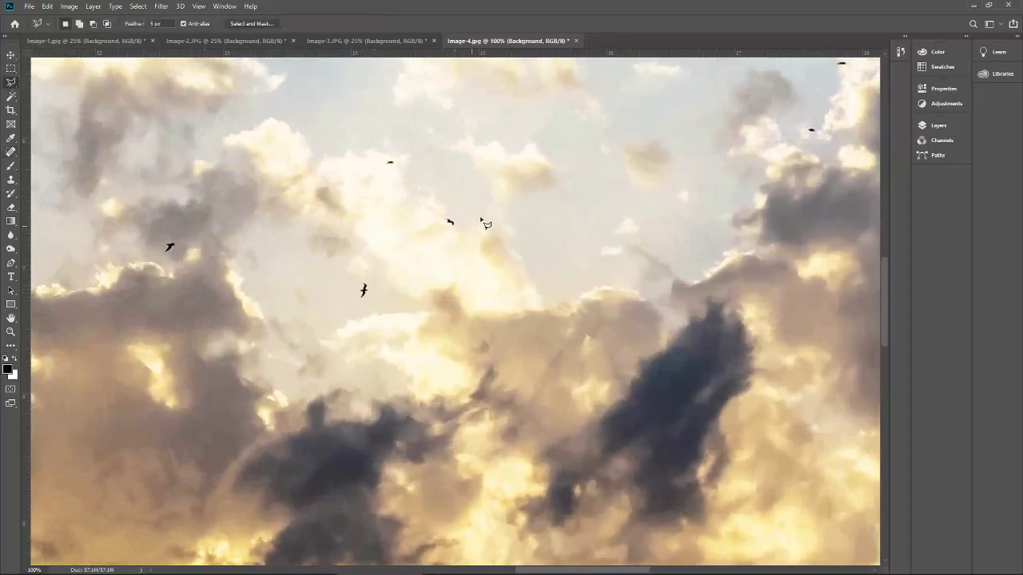
{"action": "key", "text": "ctrl+plus"}
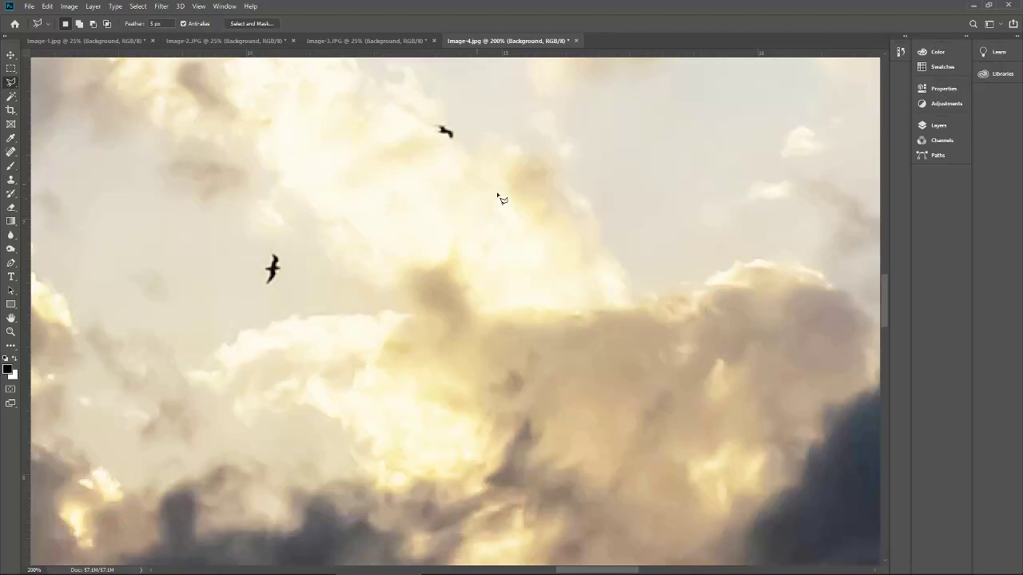
{"action": "left_click", "coordinate": [419, 131]}
{"action": "scroll", "coordinate": [463, 148], "scroll_direction": "up", "scroll_amount": 2}
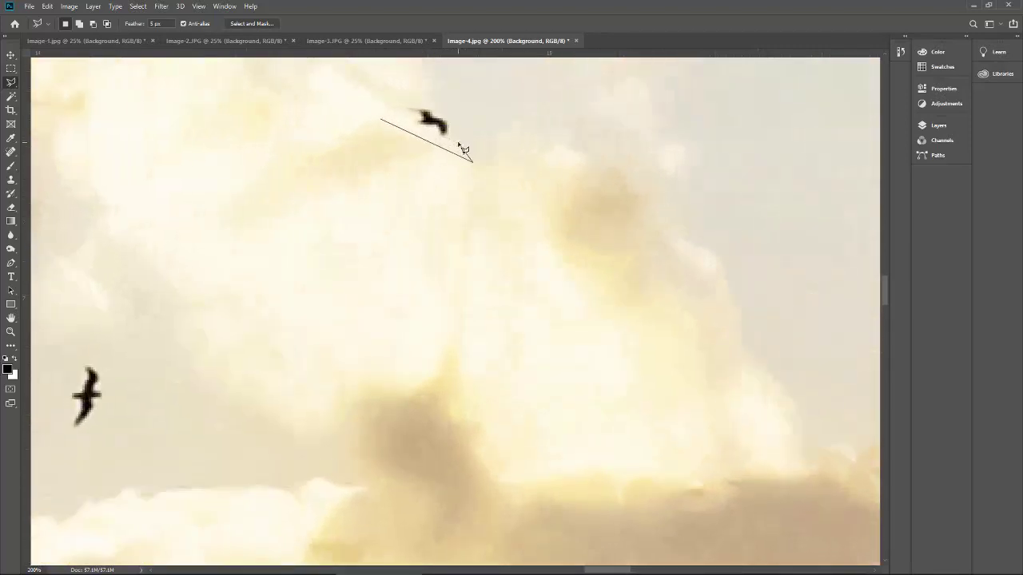
{"action": "double_click", "coordinate": [463, 147]}
{"action": "left_click", "coordinate": [505, 217]}
{"action": "scroll", "coordinate": [475, 190], "scroll_direction": "up", "scroll_amount": 3}
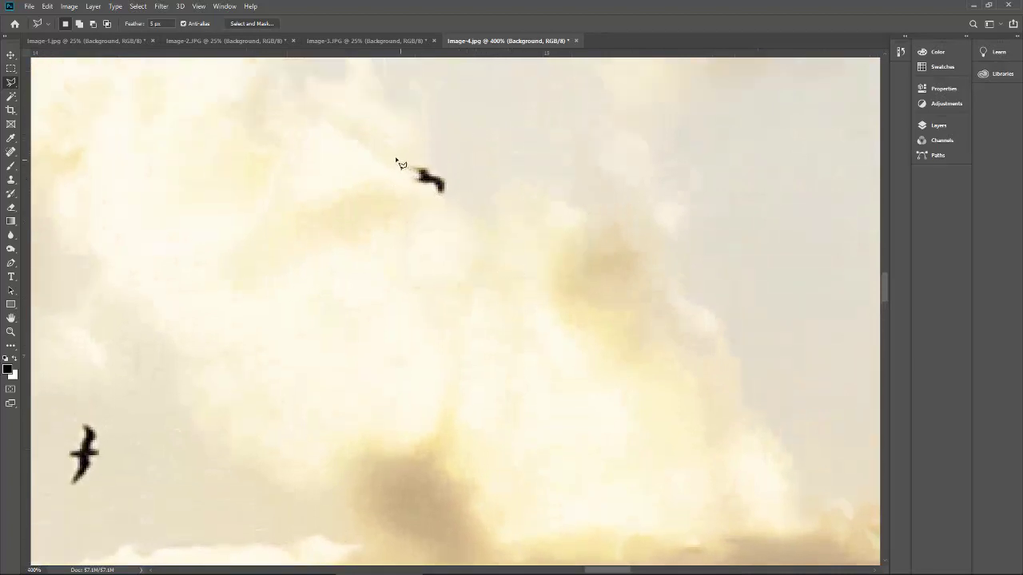
Step: Outline the bird at the bright cloud's edge with the Polygonal Lasso, fill the selection to remove the bird, and deselect
{"action": "left_click", "coordinate": [397, 156]}
{"action": "left_click", "coordinate": [444, 155]}
{"action": "left_click", "coordinate": [460, 183]}
{"action": "left_click", "coordinate": [453, 211]}
{"action": "left_click", "coordinate": [400, 200]}
{"action": "left_click", "coordinate": [397, 159]}
{"action": "key", "text": "shift+F5"}
{"action": "key", "text": "Return"}
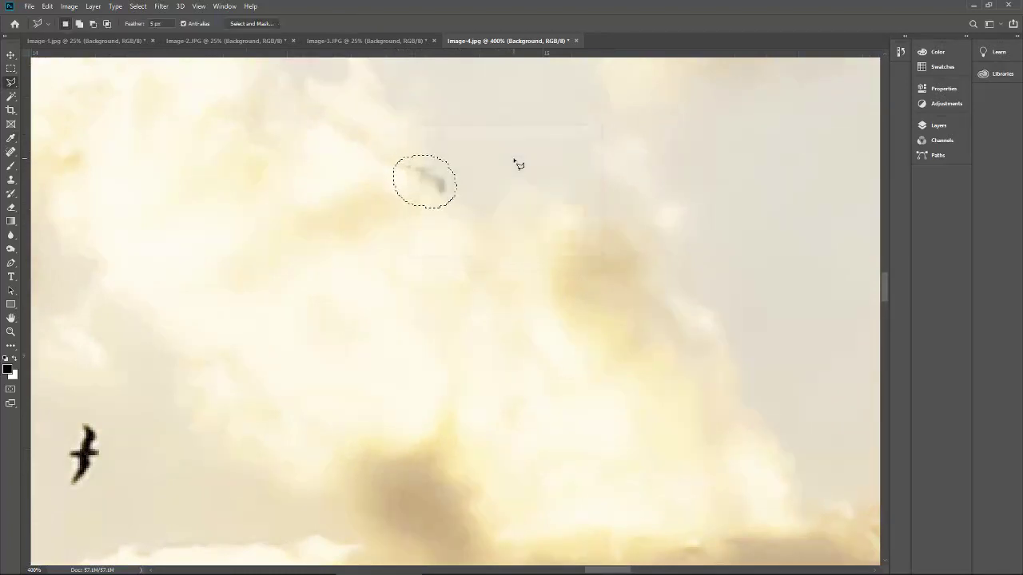
{"action": "key", "text": "ctrl+d"}
Step: Heal the bird's leftover smudge at the bright cloud's edge using the Spot Healing Brush at 9 px, comparing before and after
{"action": "left_click", "coordinate": [10, 151]}
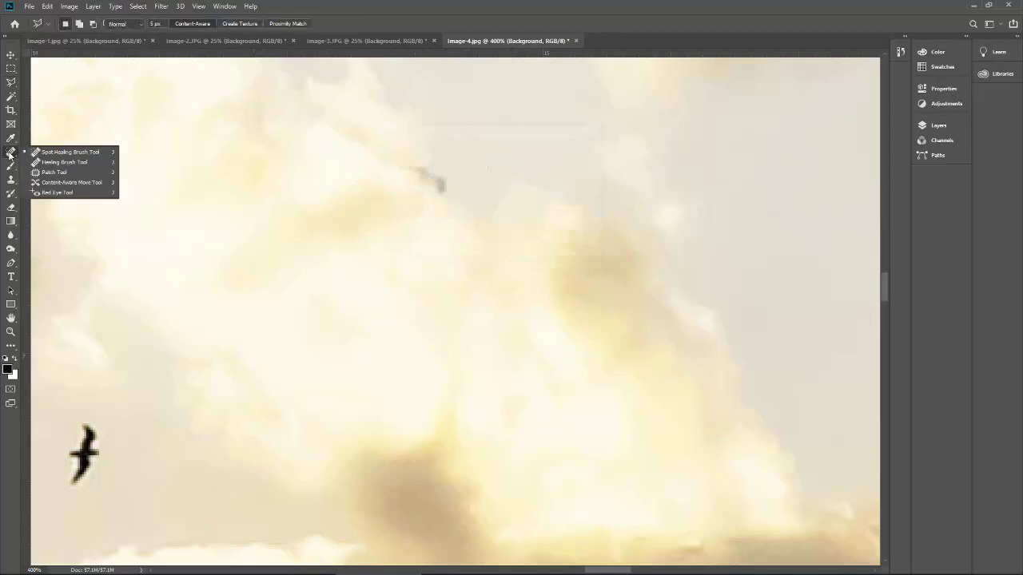
{"action": "left_click", "coordinate": [85, 155]}
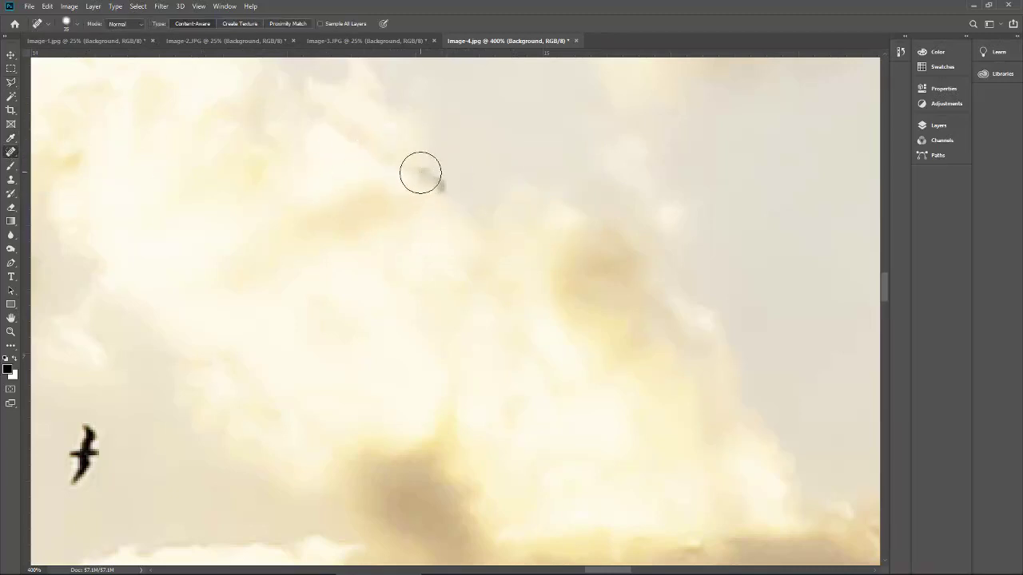
{"action": "key", "text": "bracketleft"}
{"action": "key", "text": "bracketleft"}
{"action": "key", "text": "bracketleft"}
{"action": "left_click_drag", "start_coordinate": [400, 163], "coordinate": [446, 190]}
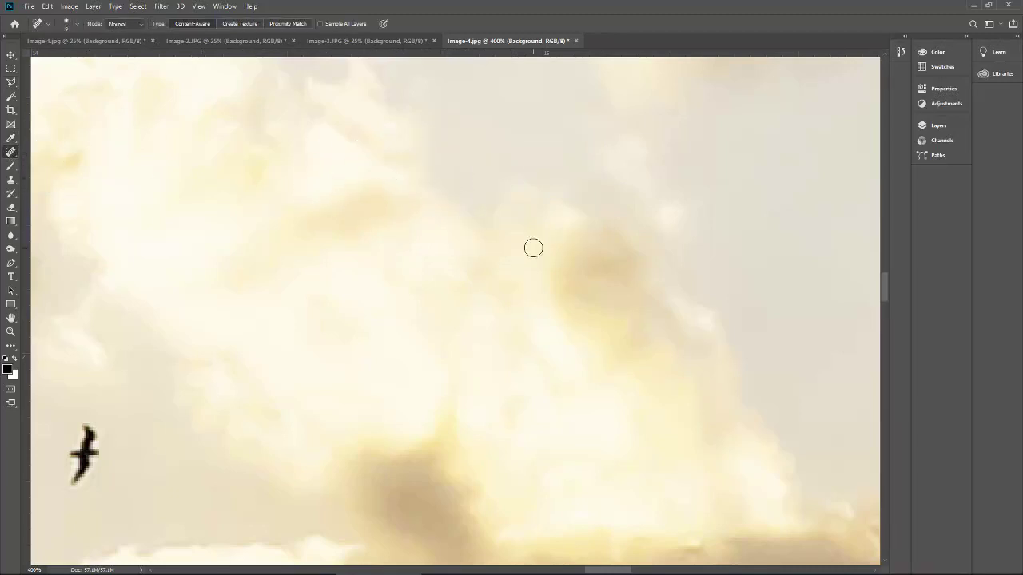
{"action": "key", "text": "ctrl+z"}
{"action": "key", "text": "ctrl+shift+z"}
Step: Examine the sky for remaining birds, ending close on the bird in the clear patch above the bright cloud
{"action": "key", "text": "ctrl+minus"}
{"action": "key", "text": "ctrl+minus"}
{"action": "key", "text": "ctrl+minus"}
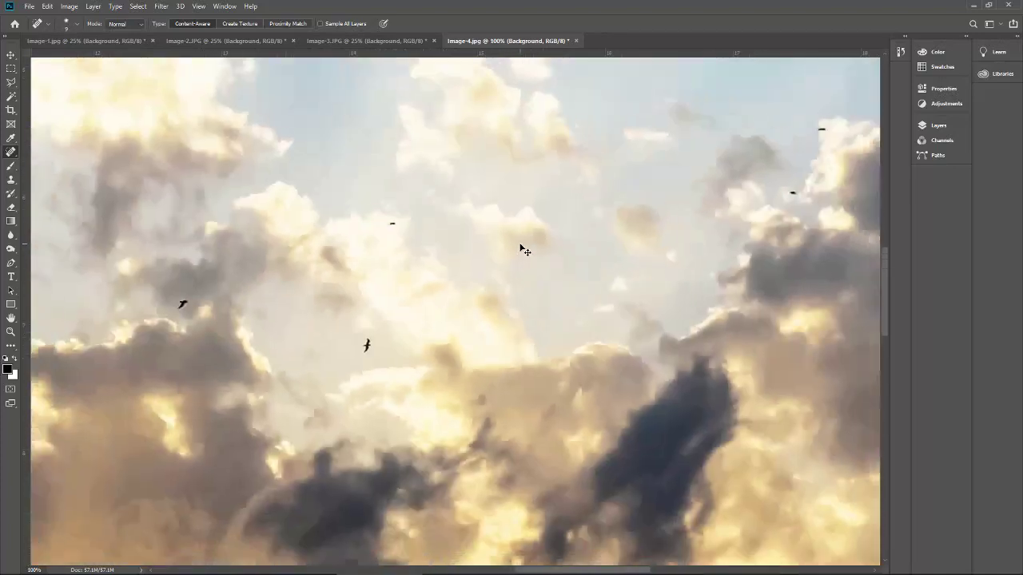
{"action": "key", "text": "ctrl+minus"}
{"action": "key", "text": "ctrl+minus"}
{"action": "key", "text": "ctrl+plus"}
{"action": "key", "text": "ctrl+plus"}
{"action": "key", "text": "ctrl+plus"}
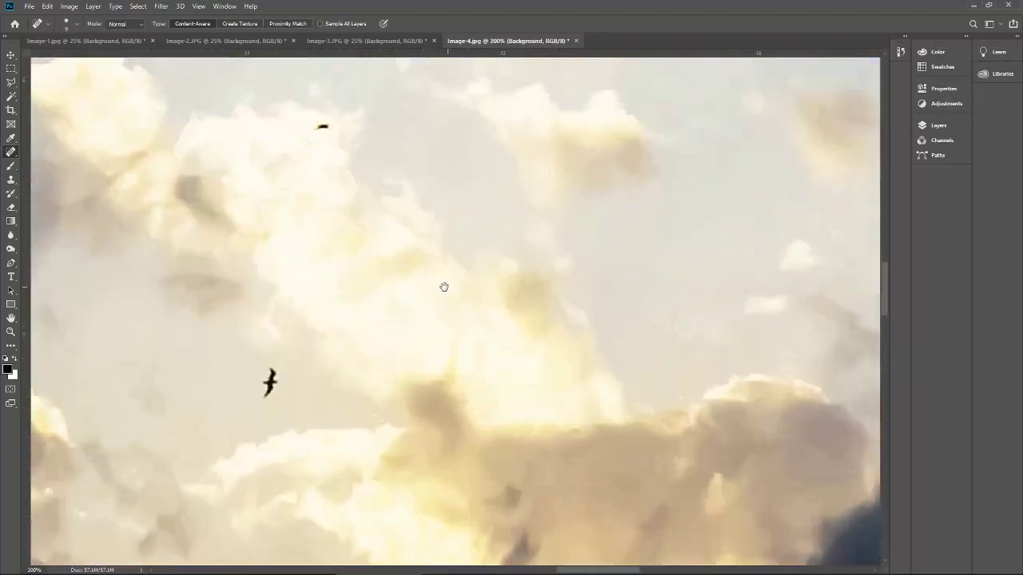
{"action": "left_click_drag", "start_coordinate": [443, 285], "coordinate": [536, 164]}
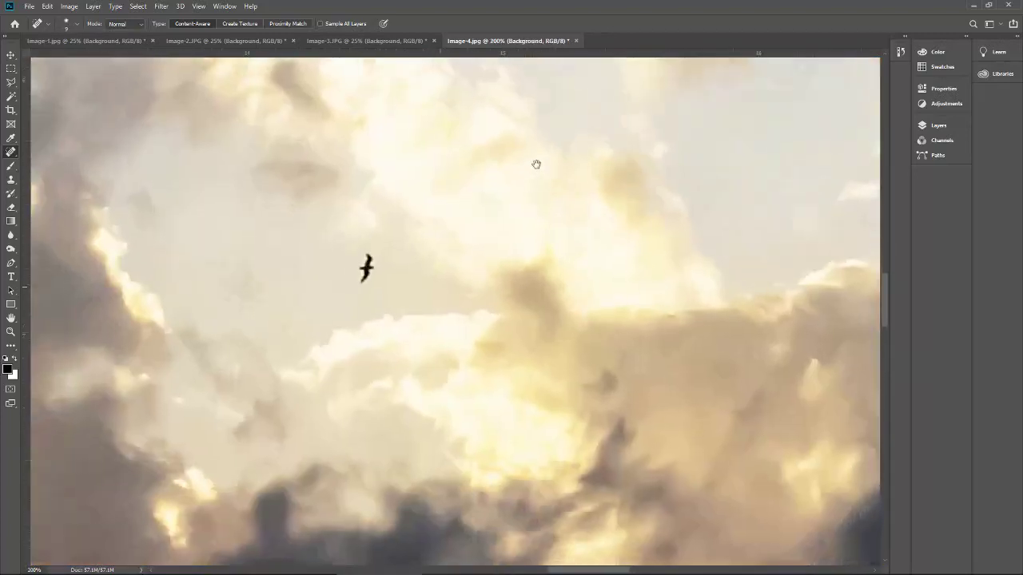
{"action": "left_click", "coordinate": [10, 69]}
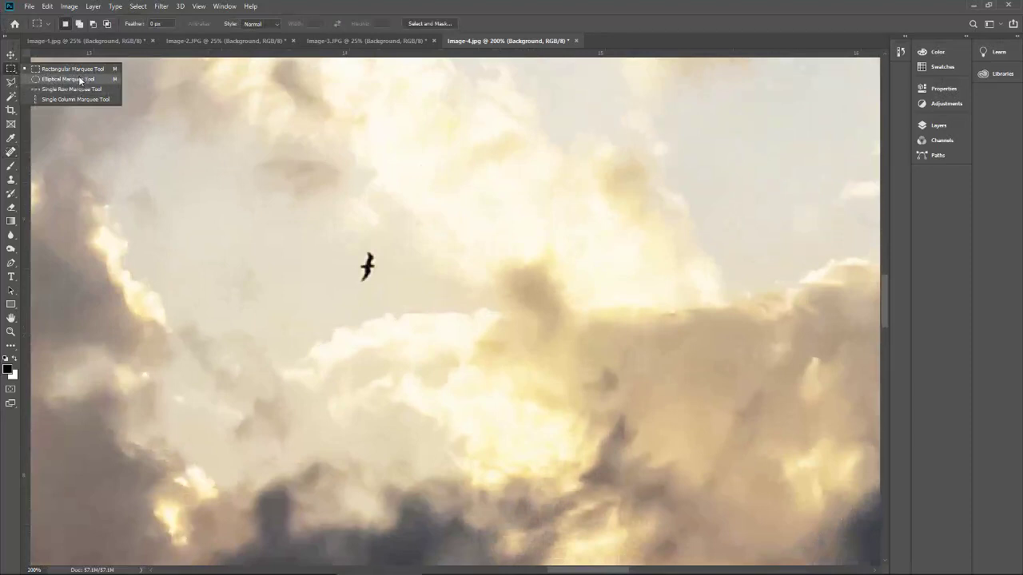
{"action": "left_click", "coordinate": [81, 80]}
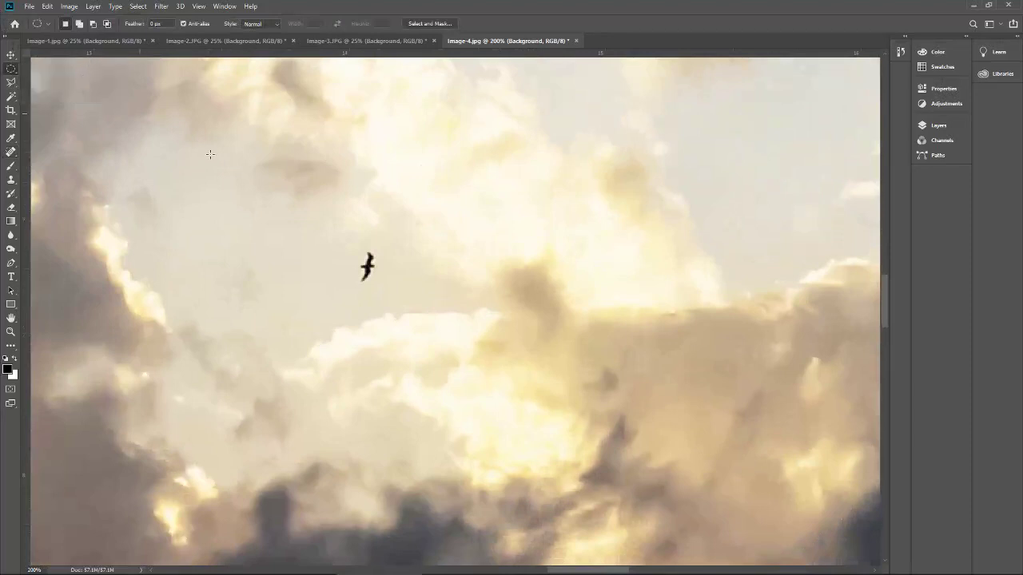
{"action": "left_click_drag", "start_coordinate": [337, 235], "coordinate": [393, 292]}
{"action": "key", "text": "ctrl+d"}
Step: Outline the bird in the clear sky patch with the Polygonal Lasso Tool, fill the selection to remove the bird, and deselect
{"action": "right_click", "coordinate": [16, 83]}
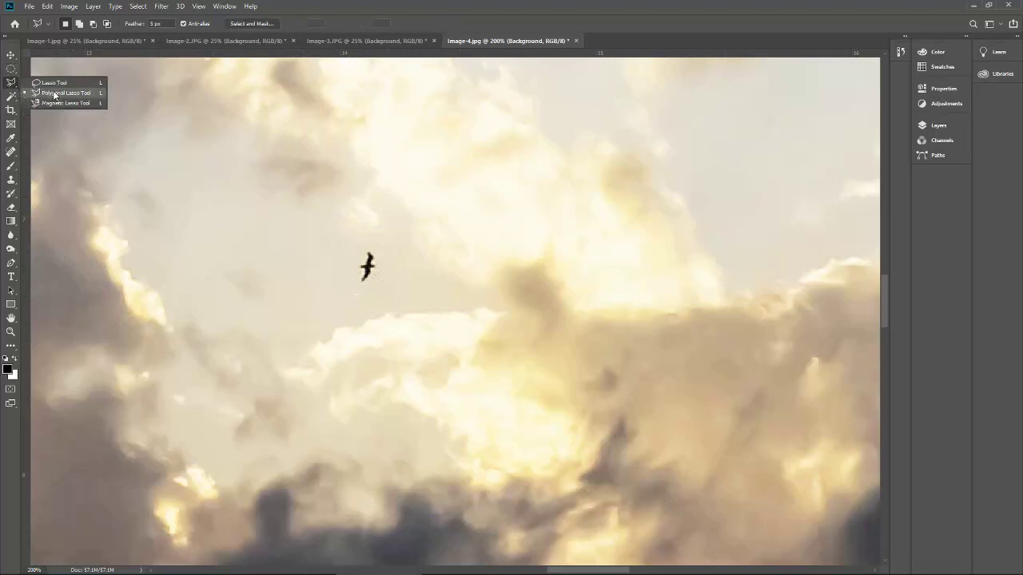
{"action": "left_click", "coordinate": [56, 93]}
{"action": "left_click", "coordinate": [360, 292]}
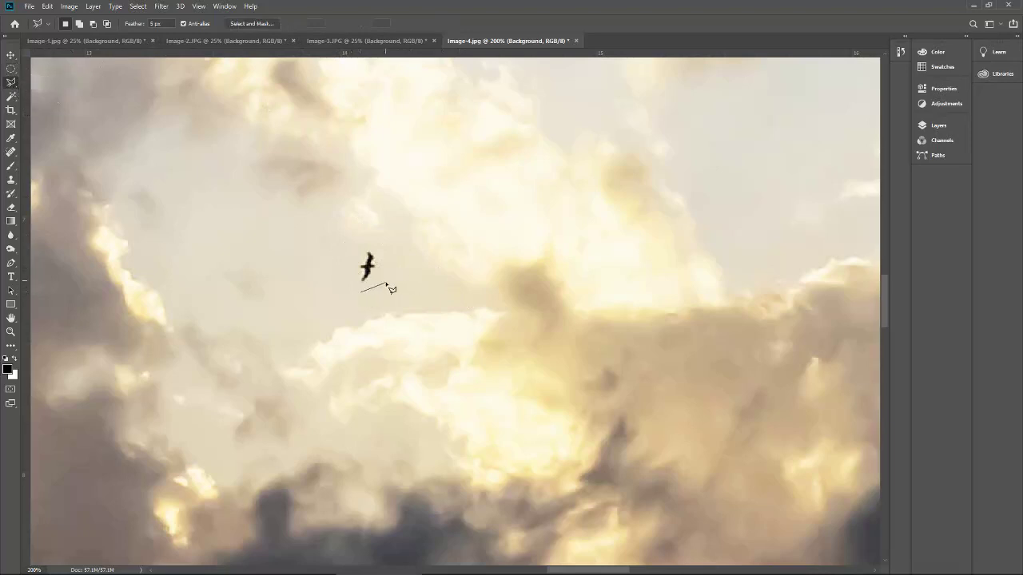
{"action": "left_click", "coordinate": [391, 279]}
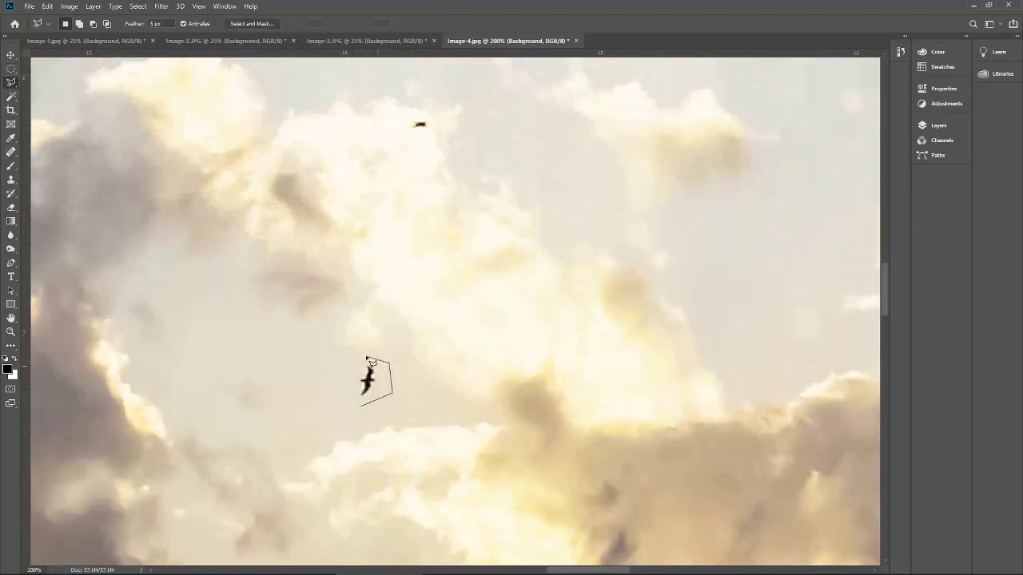
{"action": "left_click", "coordinate": [366, 355]}
{"action": "left_click", "coordinate": [335, 357]}
{"action": "left_click", "coordinate": [346, 409]}
{"action": "key", "text": "Escape"}
{"action": "key", "text": "shift+BackSpace"}
{"action": "key", "text": "Return"}
{"action": "key", "text": "ctrl+d"}
Step: Smooth the filled sky area where the bird was using the Spot Healing Brush Tool, and check it against the whole photo
{"action": "key", "text": "ctrl+plus"}
{"action": "left_click_drag", "start_coordinate": [371, 396], "coordinate": [424, 299]}
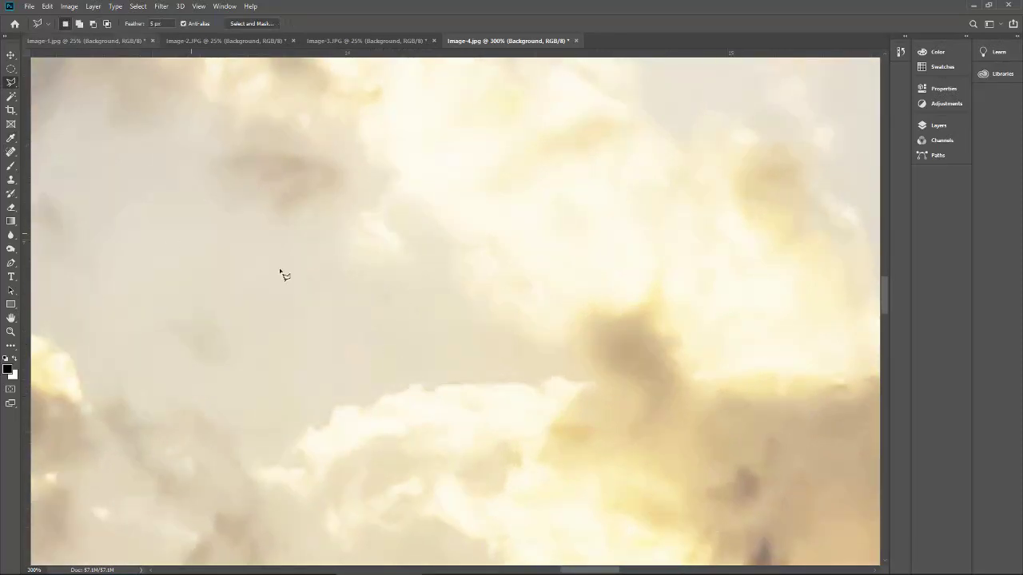
{"action": "left_click", "coordinate": [10, 152]}
{"action": "left_click", "coordinate": [51, 154]}
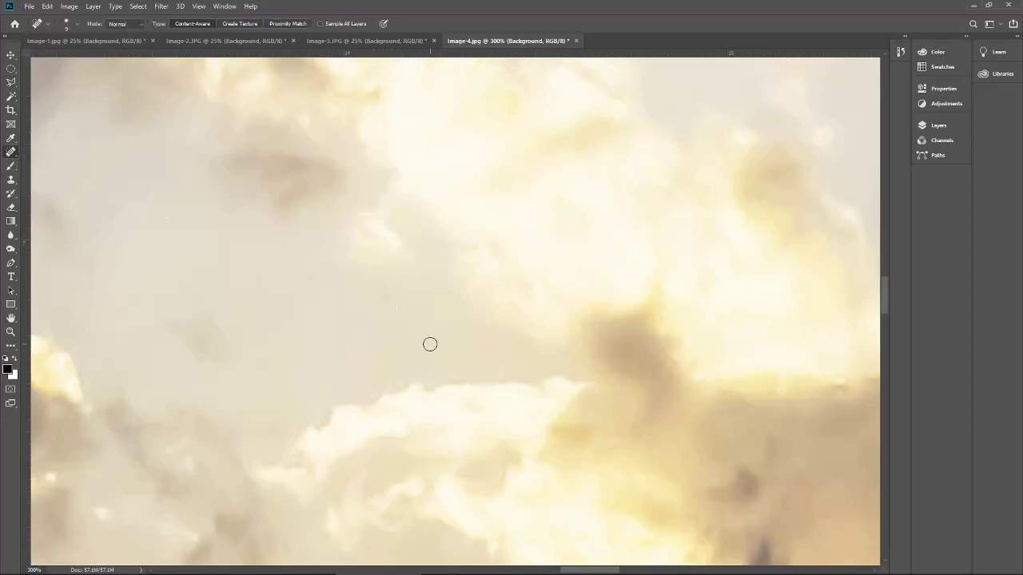
{"action": "left_click", "coordinate": [384, 290]}
{"action": "left_click_drag", "start_coordinate": [386, 324], "coordinate": [375, 341]}
{"action": "left_click_drag", "start_coordinate": [388, 301], "coordinate": [390, 315]}
{"action": "key", "text": "ctrl+minus"}
{"action": "key", "text": "ctrl+minus"}
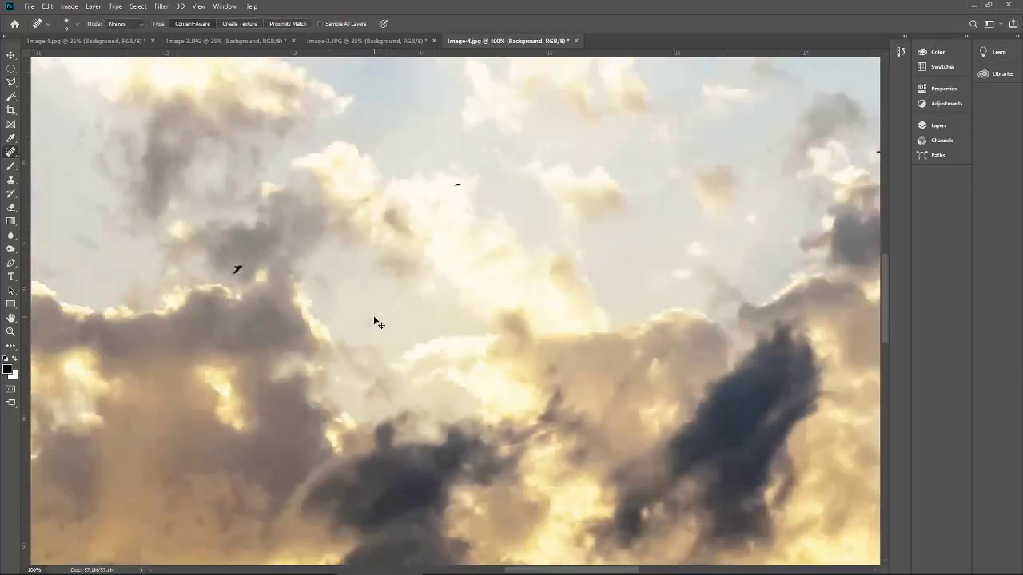
{"action": "key", "text": "ctrl+minus"}
{"action": "key", "text": "ctrl+minus"}
{"action": "key", "text": "ctrl+minus"}
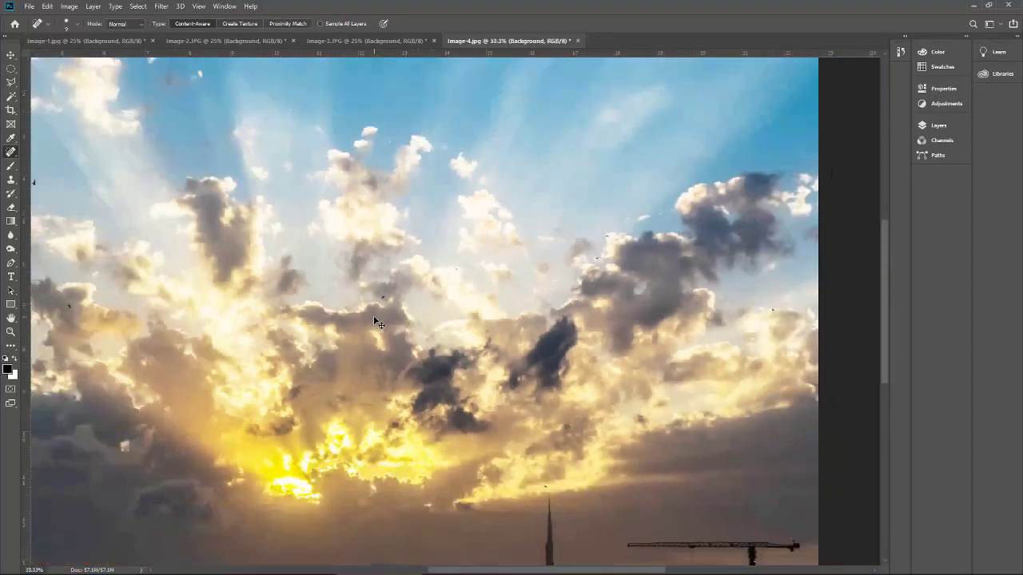
{"action": "key", "text": "ctrl+minus"}
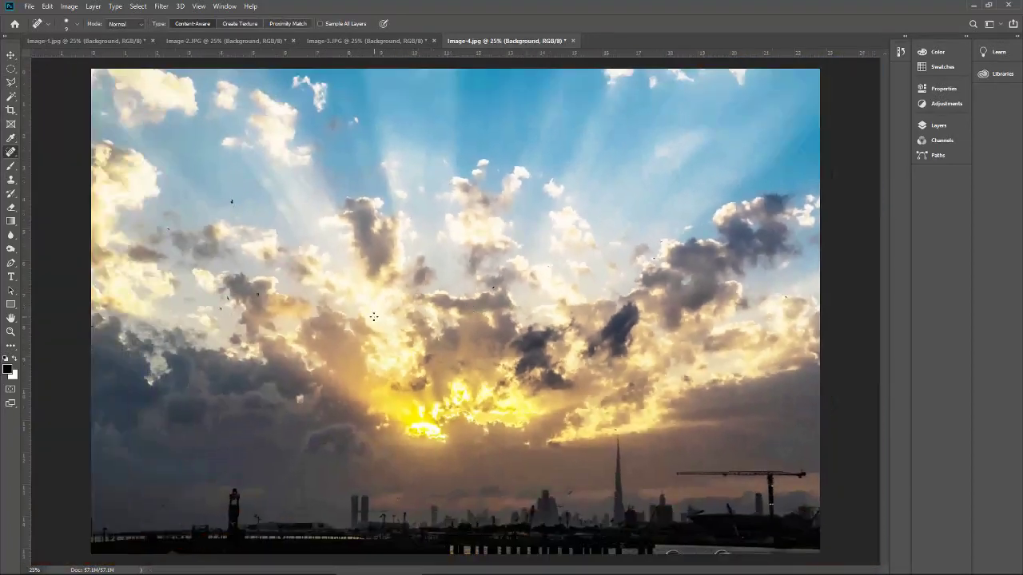